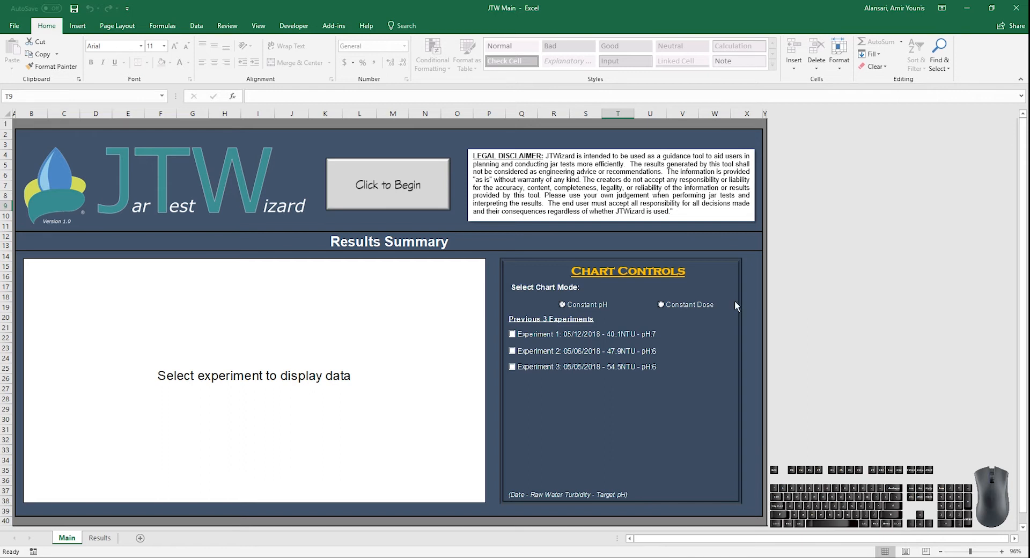
Switch the chart mode to Constant Dose and back to Constant pH, and plot Experiments 1, 2 and 3
{"action": "left_click", "coordinate": [666, 305]}
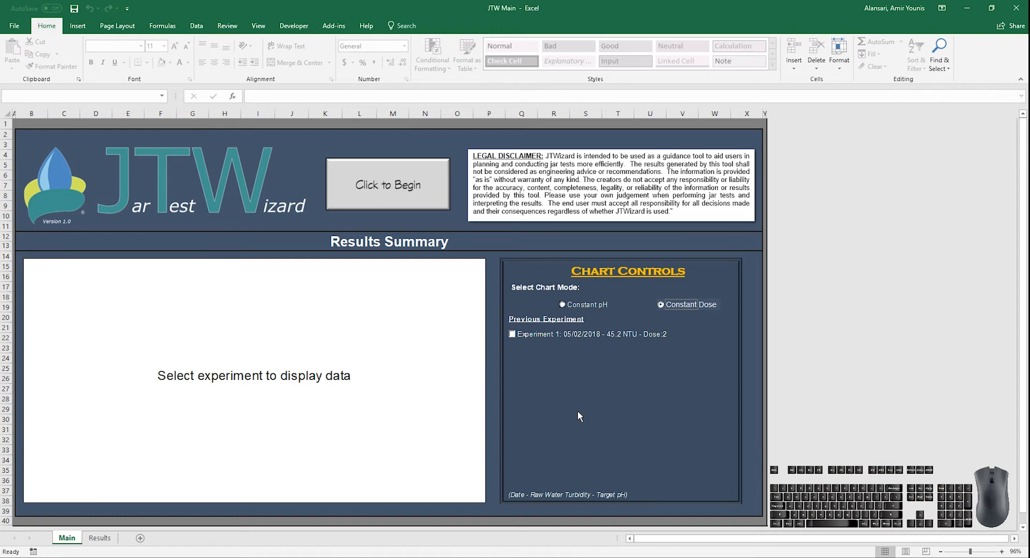
{"action": "left_click", "coordinate": [578, 304]}
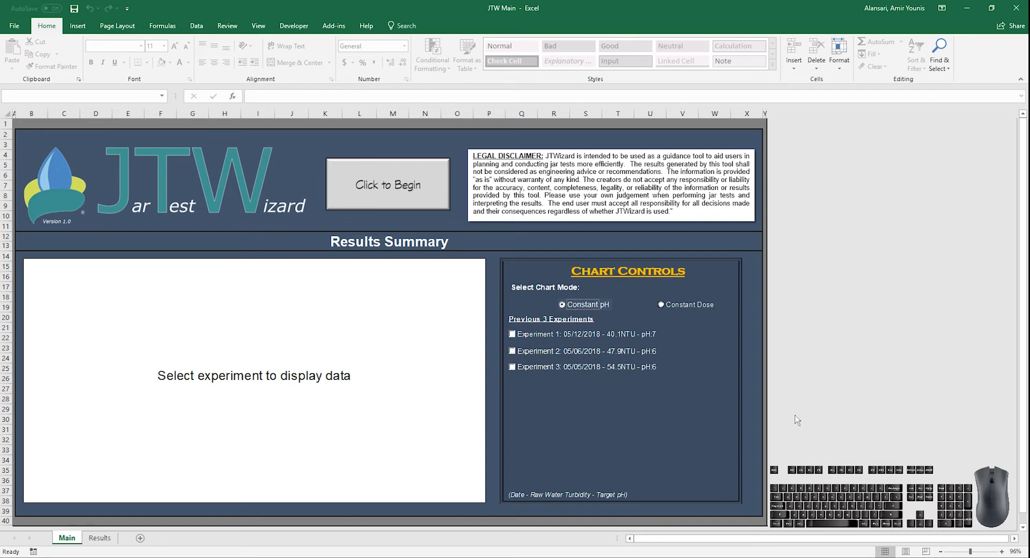
{"action": "left_click", "coordinate": [525, 352]}
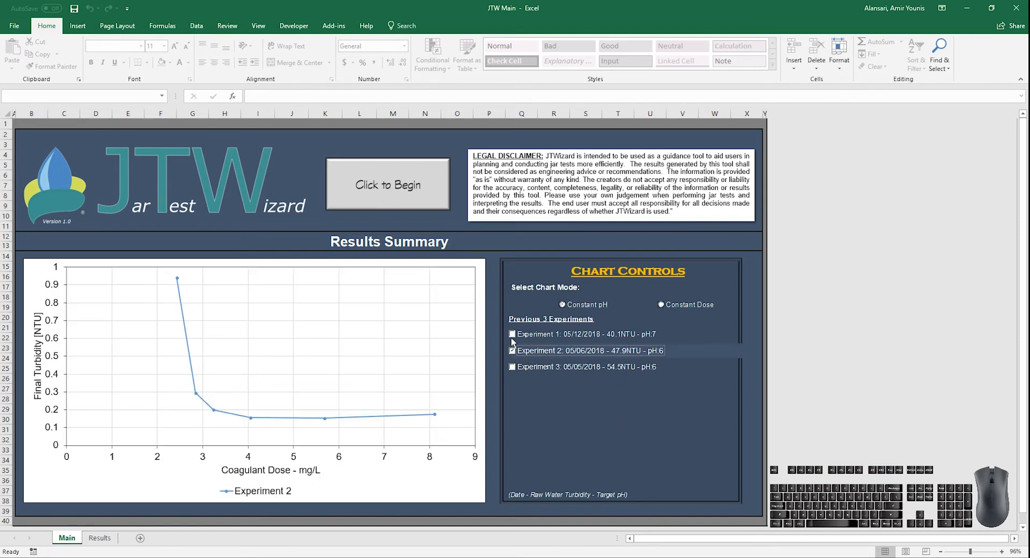
{"action": "left_click", "coordinate": [512, 350]}
{"action": "left_click", "coordinate": [512, 350]}
{"action": "left_click", "coordinate": [512, 334]}
{"action": "left_click", "coordinate": [513, 367]}
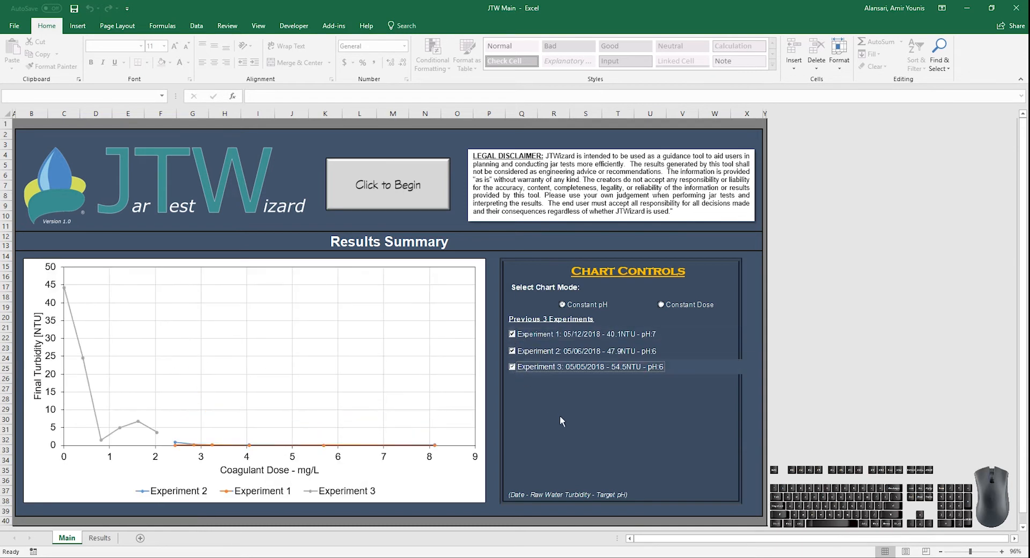
Remove all three experiments from the results chart
{"action": "left_click", "coordinate": [513, 367]}
{"action": "left_click", "coordinate": [512, 334]}
{"action": "left_click", "coordinate": [512, 350]}
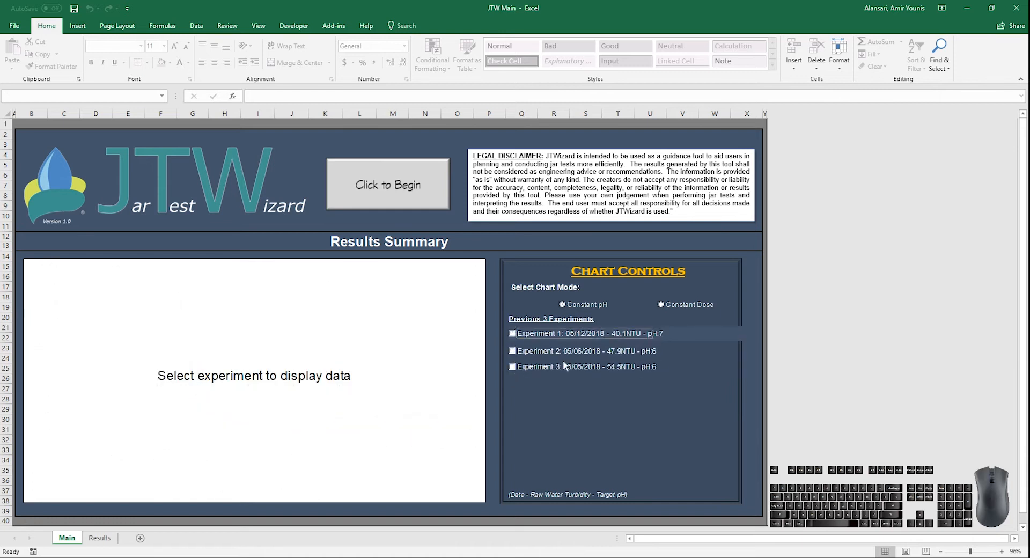
Begin in Water Treatment Plant mode, and open and close the blank setup form for a new procedure
{"action": "left_click", "coordinate": [380, 195]}
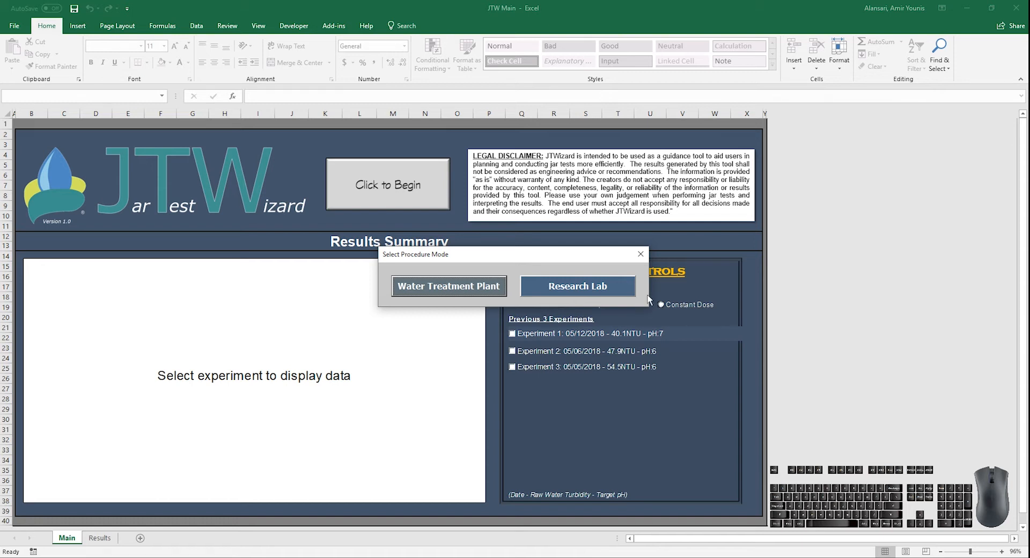
{"action": "left_click", "coordinate": [503, 290]}
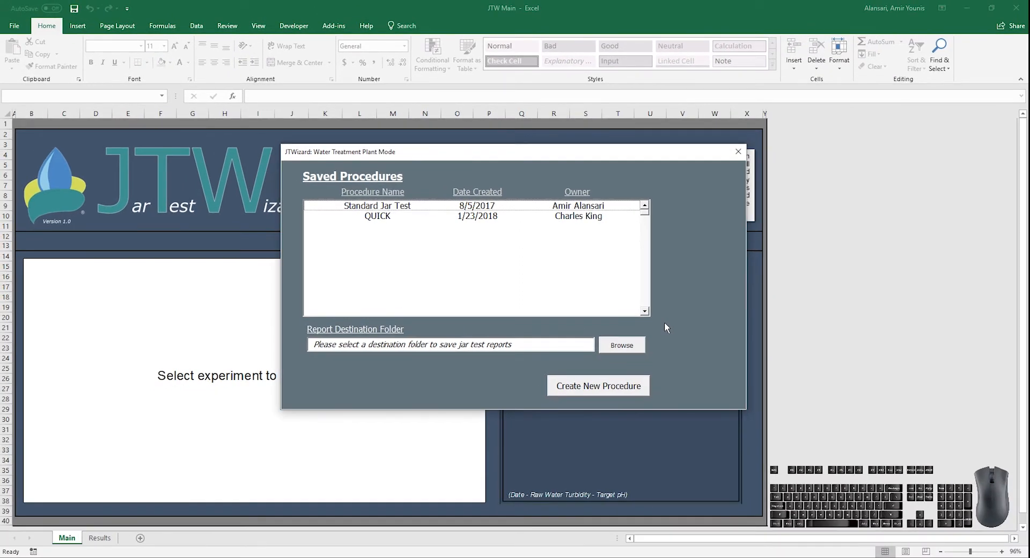
{"action": "left_click", "coordinate": [629, 384]}
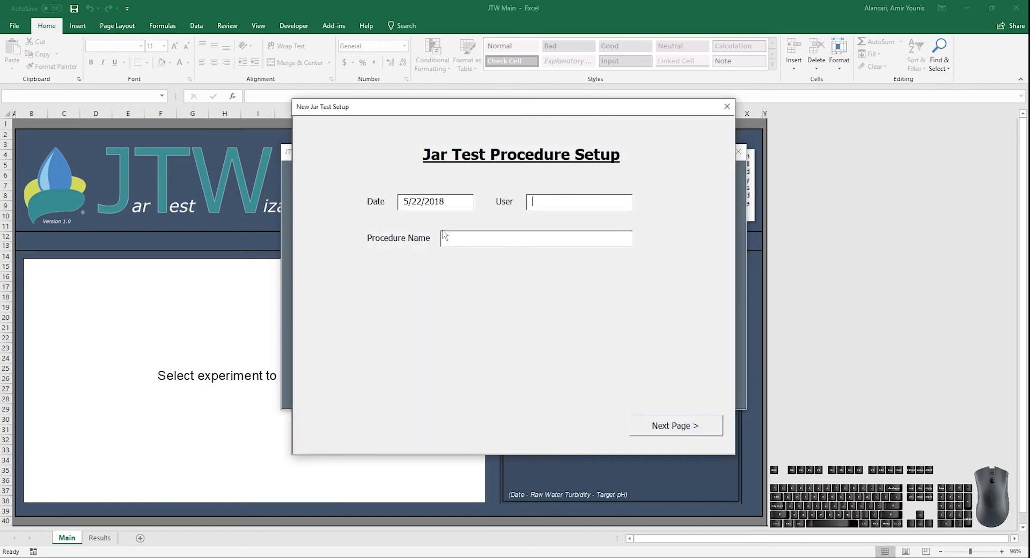
{"action": "left_click", "coordinate": [727, 113]}
Open the saved Standard Jar Test procedure for editing, set its date to 5/22/2018 and append "- Copy" to its name
{"action": "left_click", "coordinate": [551, 207]}
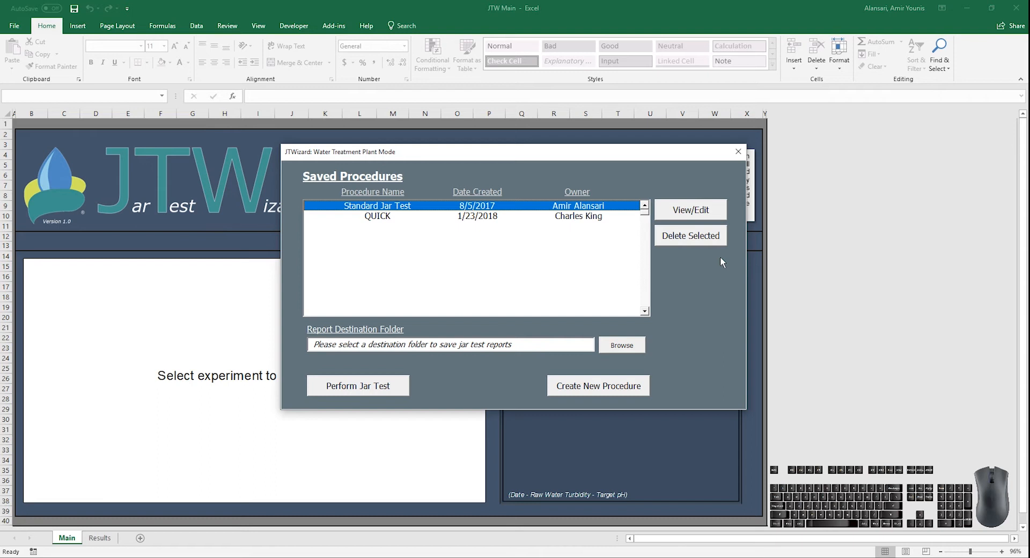
{"action": "left_click", "coordinate": [691, 210]}
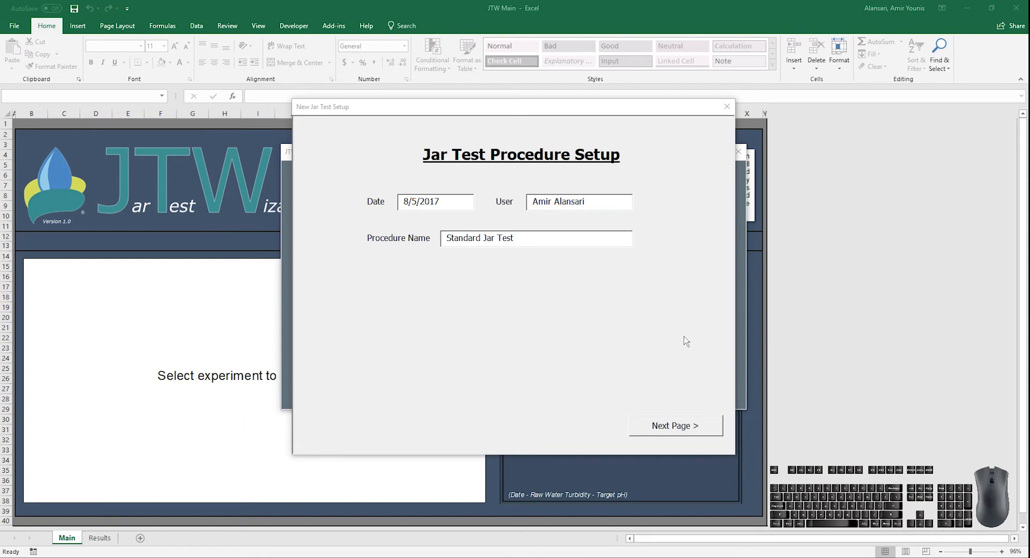
{"action": "left_click_drag", "start_coordinate": [462, 204], "coordinate": [412, 206]}
{"action": "type", "text": "5/22/2018"}
{"action": "left_click", "coordinate": [596, 245]}
{"action": "type", "text": "- Copy"}
{"action": "left_click", "coordinate": [677, 424]}
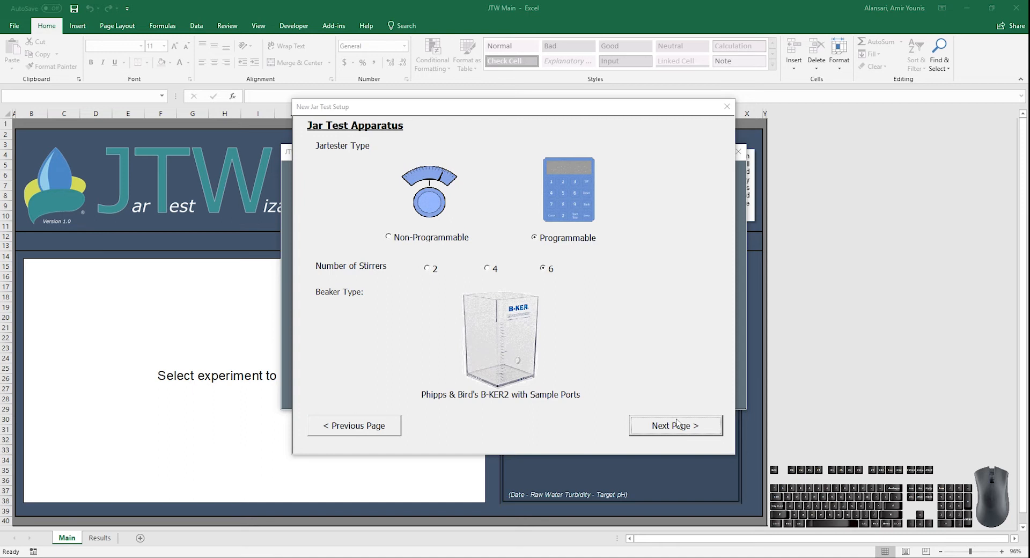
In the mixing program, reduce the number of stages to 3 and set it back to 4
{"action": "left_click", "coordinate": [679, 435]}
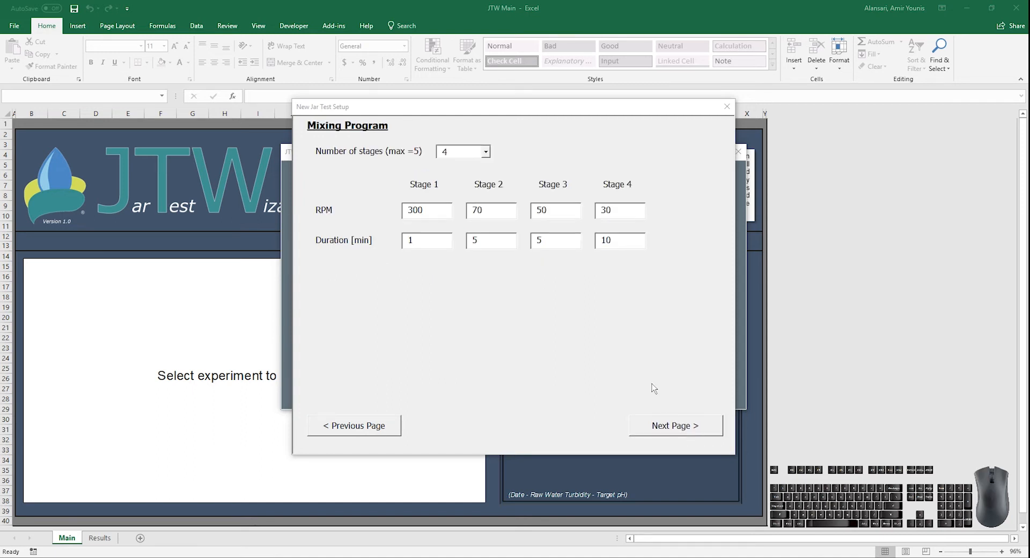
{"action": "left_click", "coordinate": [486, 152]}
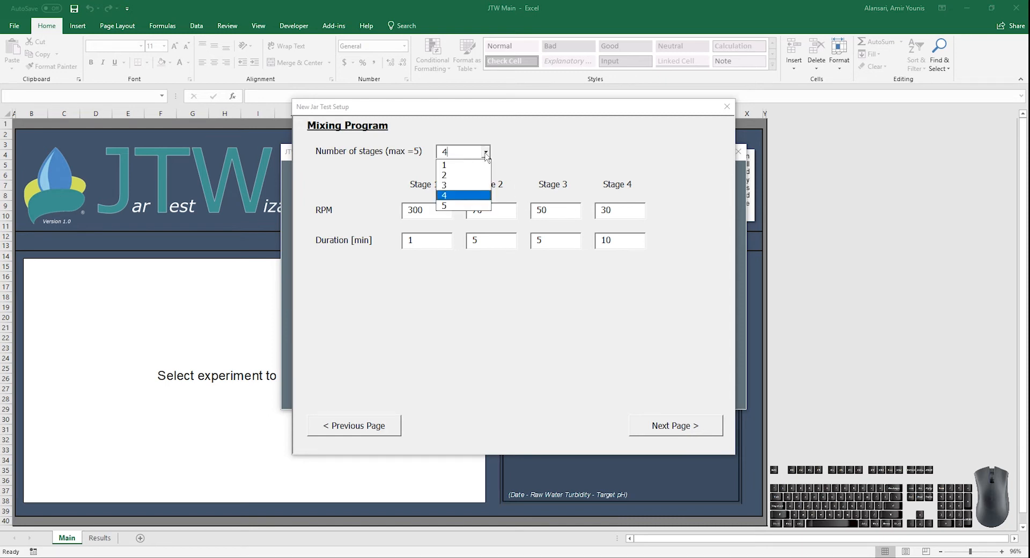
{"action": "left_click", "coordinate": [481, 188]}
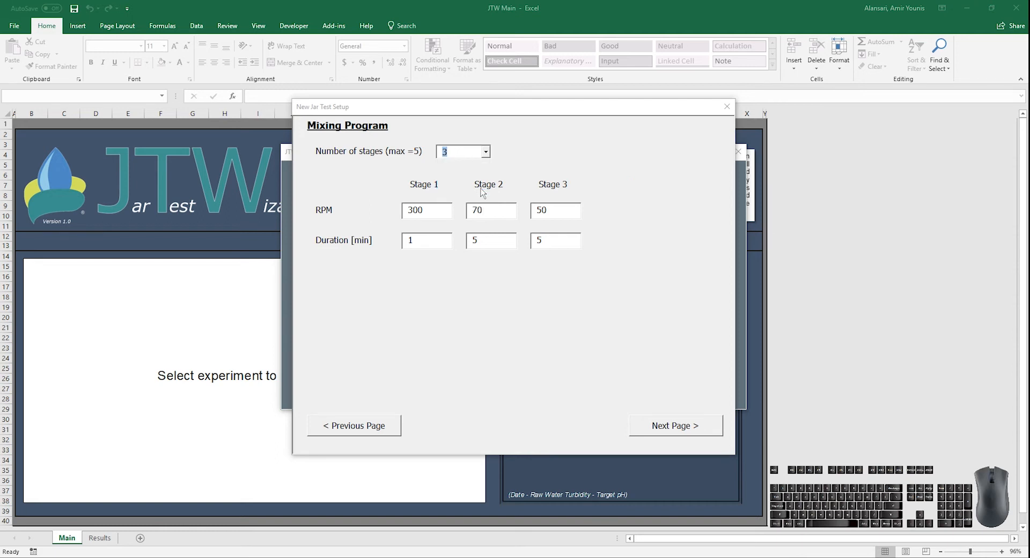
{"action": "left_click", "coordinate": [485, 152]}
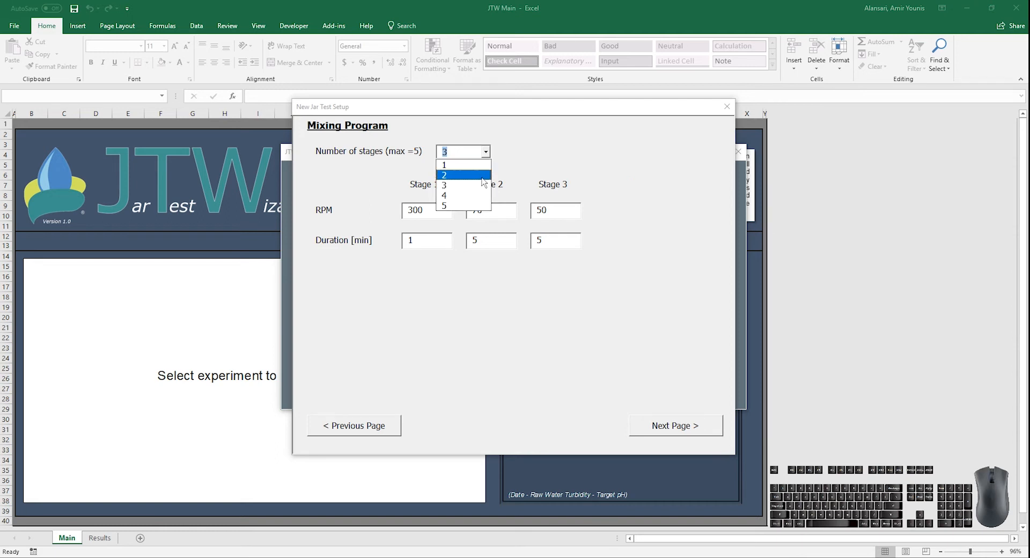
{"action": "left_click", "coordinate": [487, 196]}
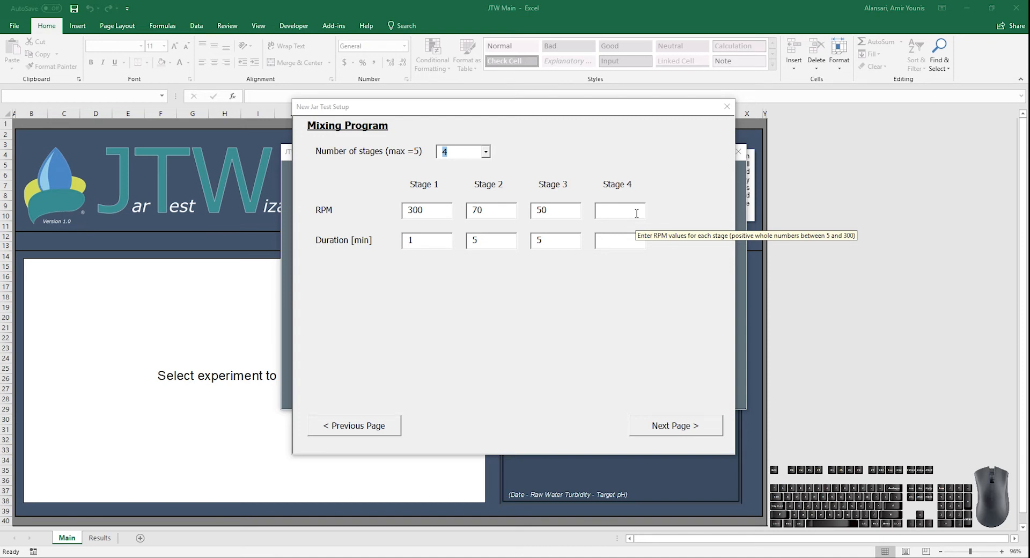
Try letters, minus signs and the decimal 30.09 as Stage 4's RPM, and set it to 5
{"action": "left_click", "coordinate": [608, 216]}
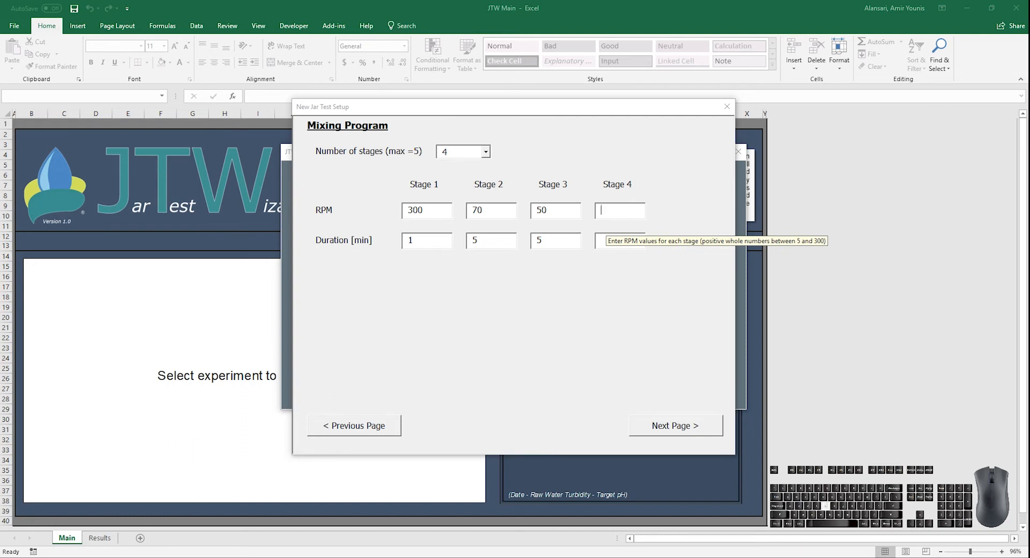
{"action": "type", "text": "dfgdfg"}
{"action": "type", "text": "--"}
{"action": "type", "text": "-"}
{"action": "type", "text": "30"}
{"action": "key", "text": "period"}
{"action": "type", "text": "09"}
{"action": "left_click_drag", "start_coordinate": [607, 210], "coordinate": [654, 217]}
{"action": "key", "text": "BackSpace"}
{"action": "key", "text": "BackSpace"}
{"action": "type", "text": "5"}
{"action": "key", "text": "Tab"}
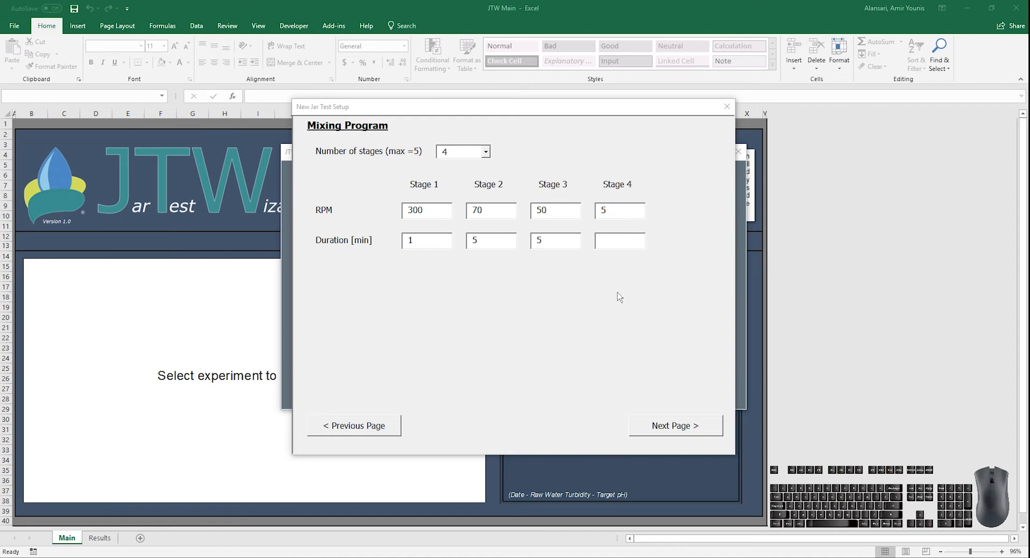
Set Stage 4's RPM to 30
{"action": "left_click", "coordinate": [606, 213]}
{"action": "double_click", "coordinate": [605, 213]}
{"action": "type", "text": "30"}
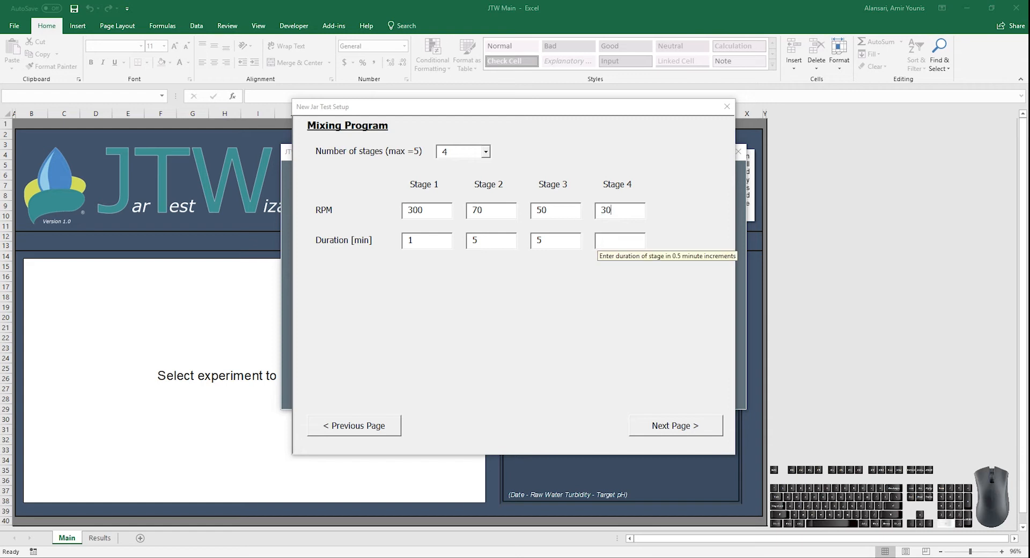
Try durations of 10.2 and 10.7 minutes for mixing Stage 4
{"action": "left_click", "coordinate": [603, 247]}
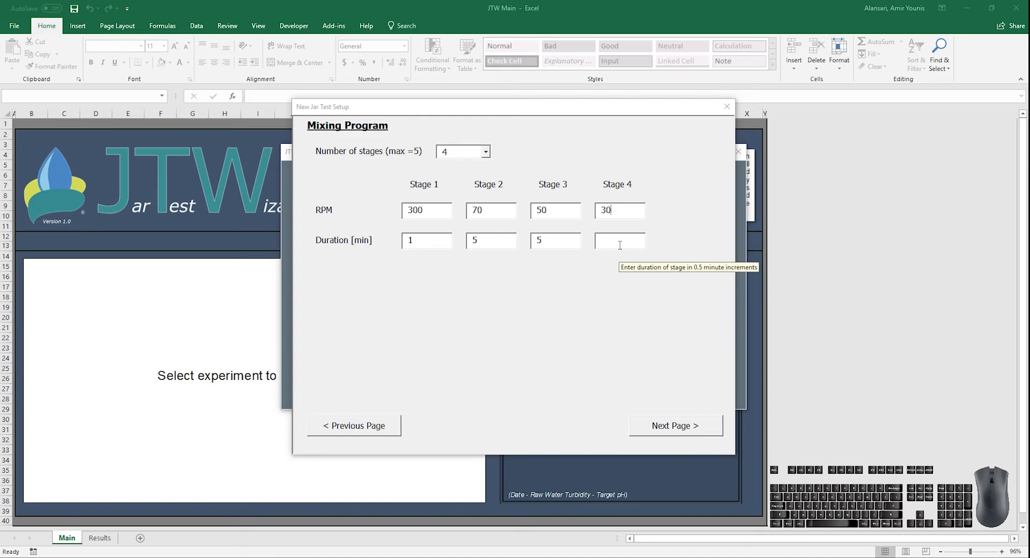
{"action": "left_click", "coordinate": [620, 242]}
{"action": "type", "text": "10.2"}
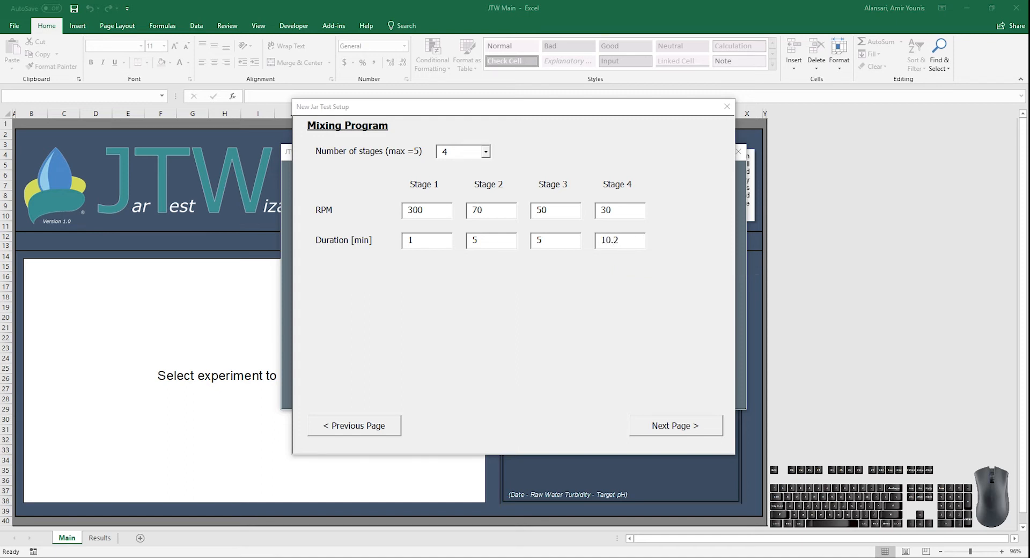
{"action": "key", "text": "Tab"}
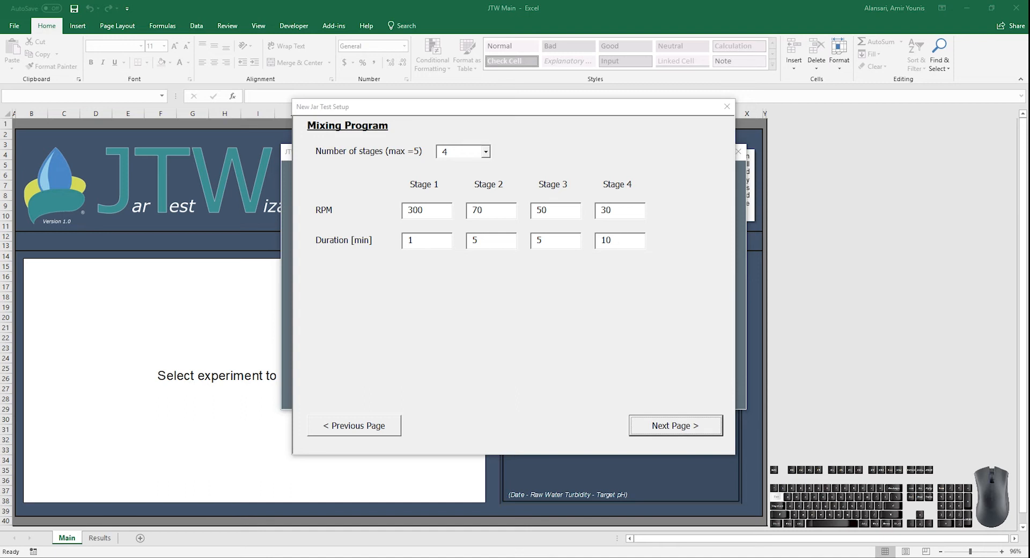
{"action": "left_click", "coordinate": [618, 241]}
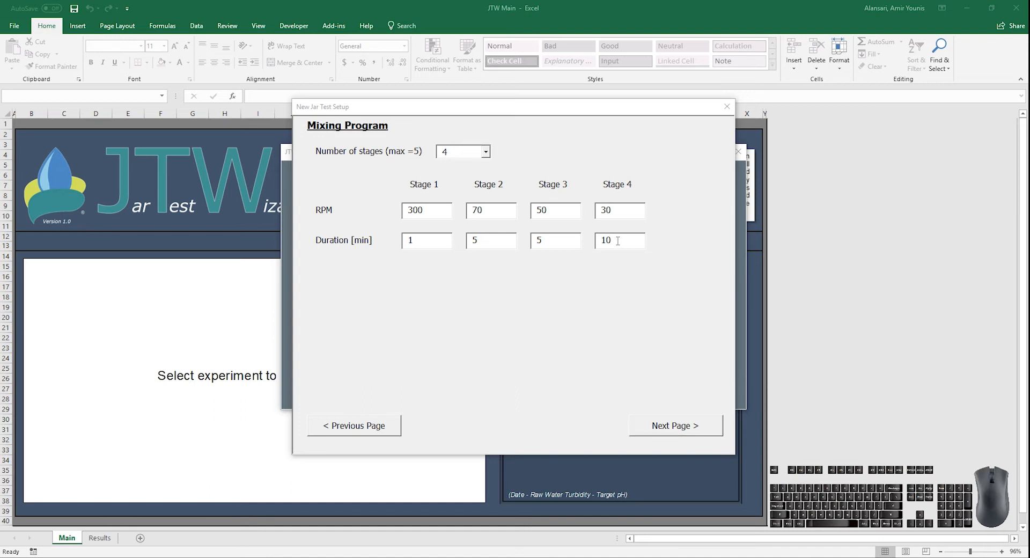
{"action": "type", "text": ".7"}
{"action": "key", "text": "Tab"}
Try durations of 10.5 and 0 minutes for Stage 4, and attempt to continue with the zero value
{"action": "double_click", "coordinate": [623, 241]}
{"action": "type", "text": "10.5"}
{"action": "key", "text": "Tab"}
{"action": "key", "text": "shift+Tab"}
{"action": "type", "text": "0"}
{"action": "key", "text": "Tab"}
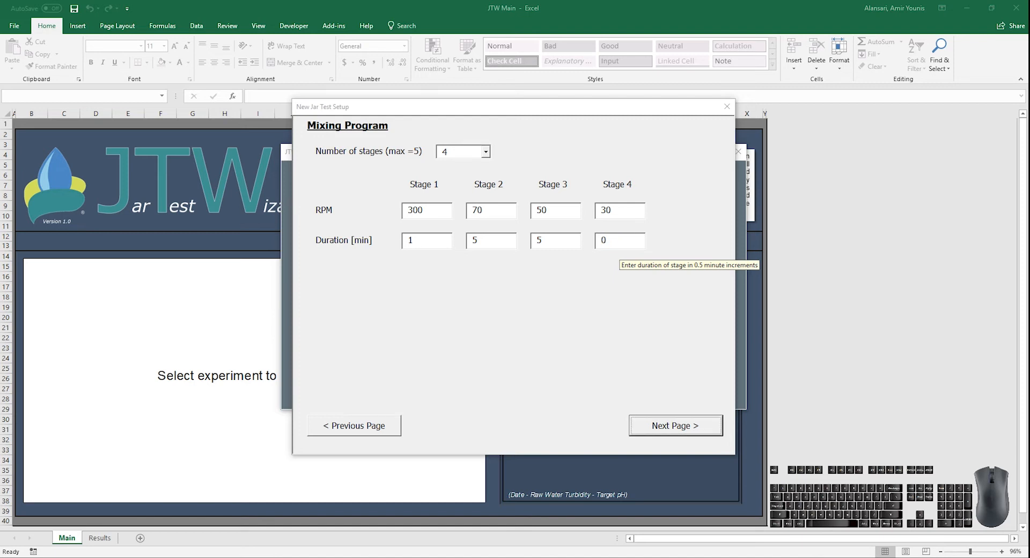
{"action": "left_click", "coordinate": [680, 425]}
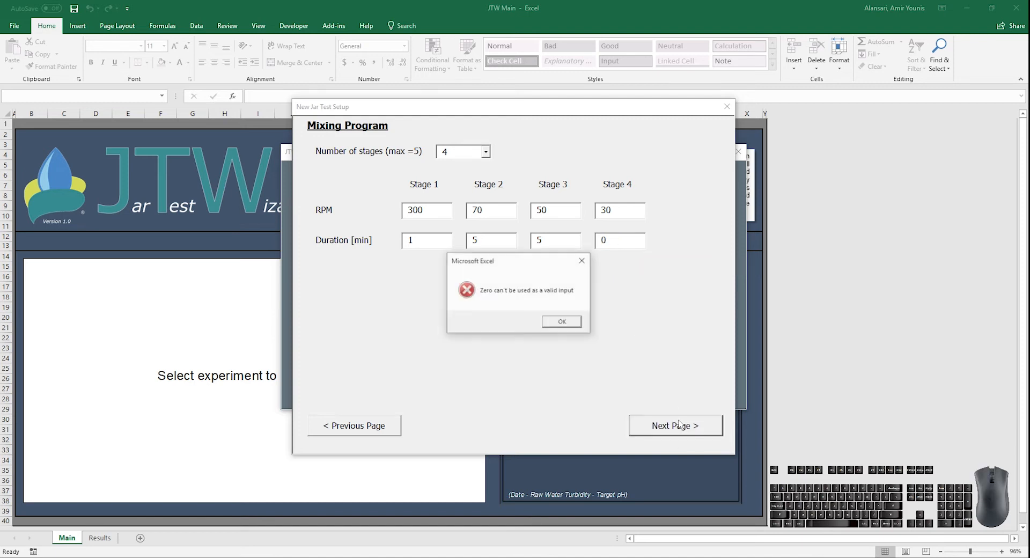
{"action": "left_click", "coordinate": [558, 325]}
Set Stage 4's duration to 10 minutes and proceed past the particle separation page to the stock coagulant selection
{"action": "type", "text": "10"}
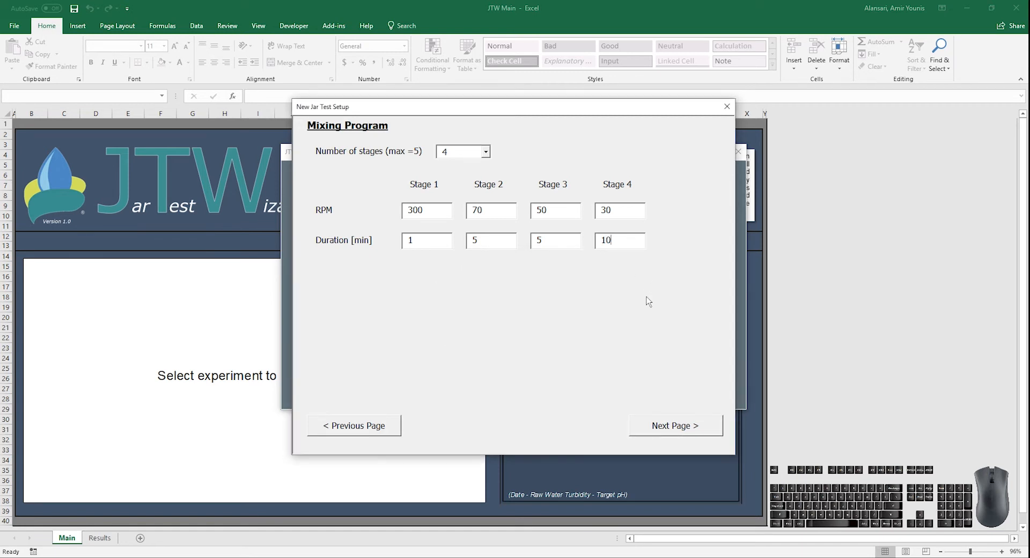
{"action": "left_click", "coordinate": [680, 429]}
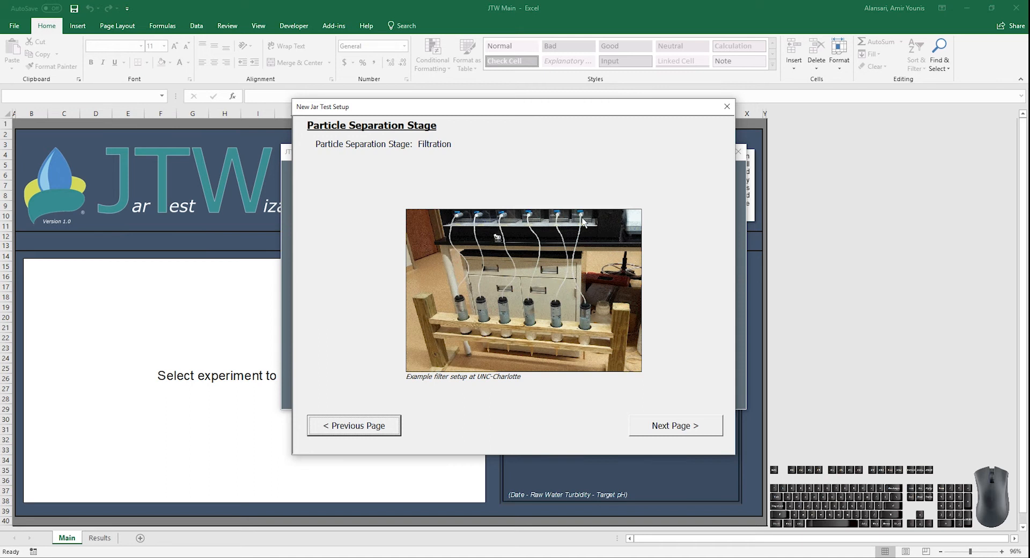
{"action": "left_click", "coordinate": [668, 424]}
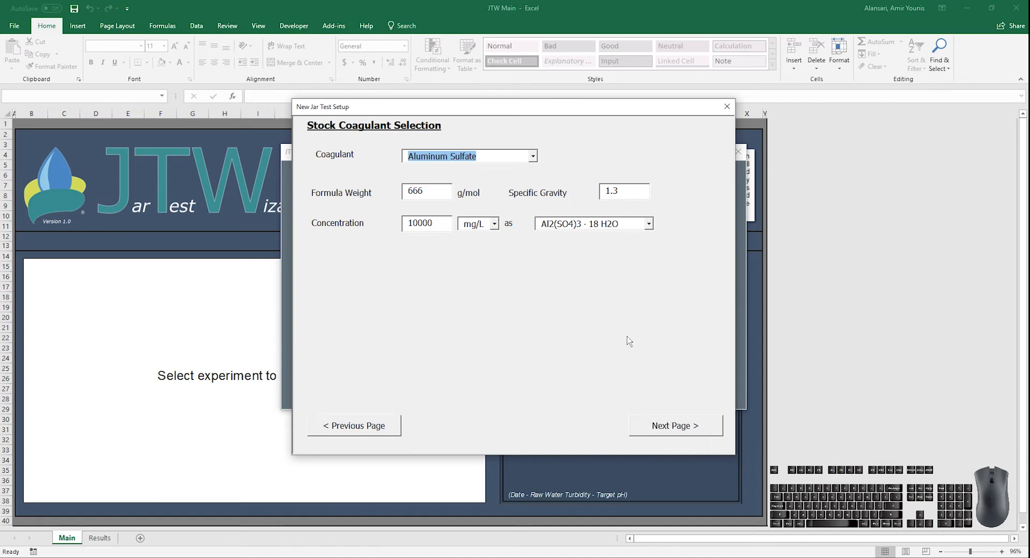
Reselect Aluminum Sulfate as the coagulant and set its formula weight to 594 g/mol
{"action": "left_click", "coordinate": [533, 161]}
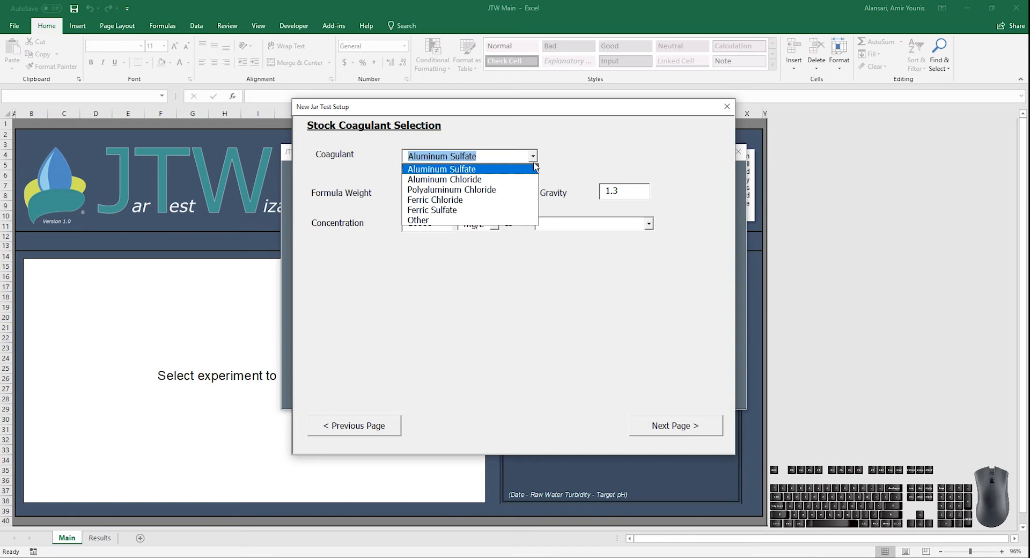
{"action": "left_click", "coordinate": [534, 167]}
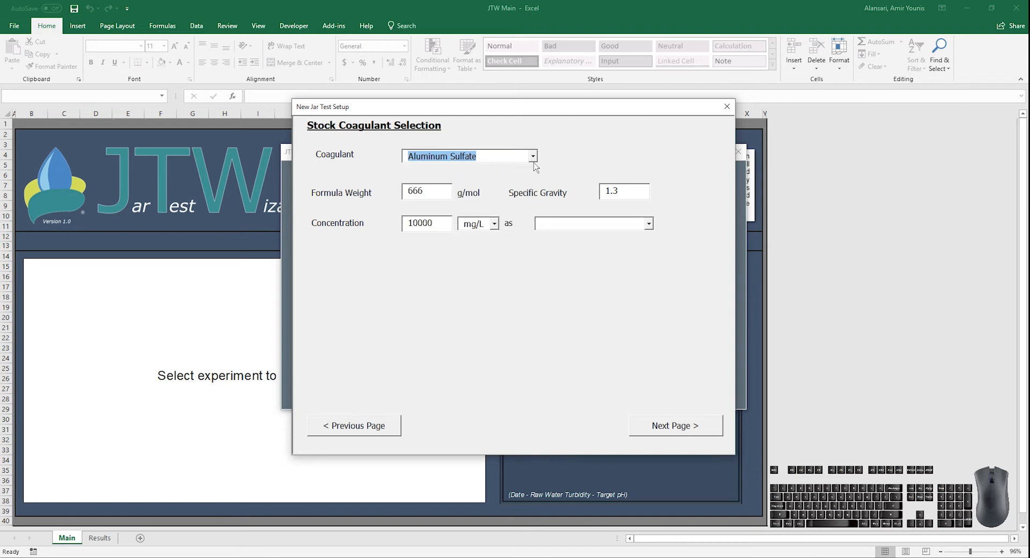
{"action": "left_click_drag", "start_coordinate": [440, 191], "coordinate": [387, 189]}
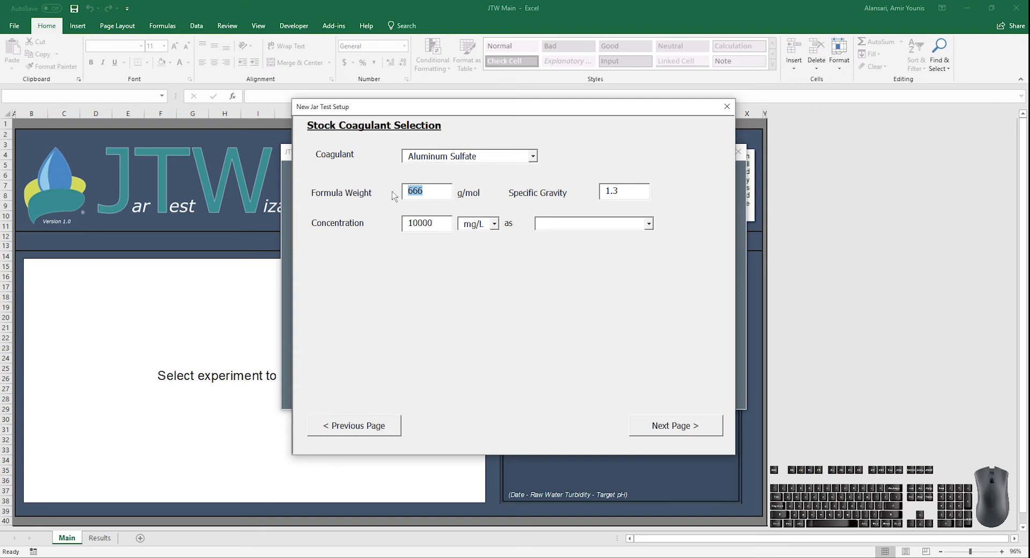
{"action": "type", "text": "594"}
{"action": "key", "text": "Tab"}
Set the stock coagulant's concentration to 48.5 %
{"action": "key", "text": "Tab"}
{"action": "type", "text": "48.5"}
{"action": "key", "text": "Tab"}
{"action": "left_click", "coordinate": [494, 224]}
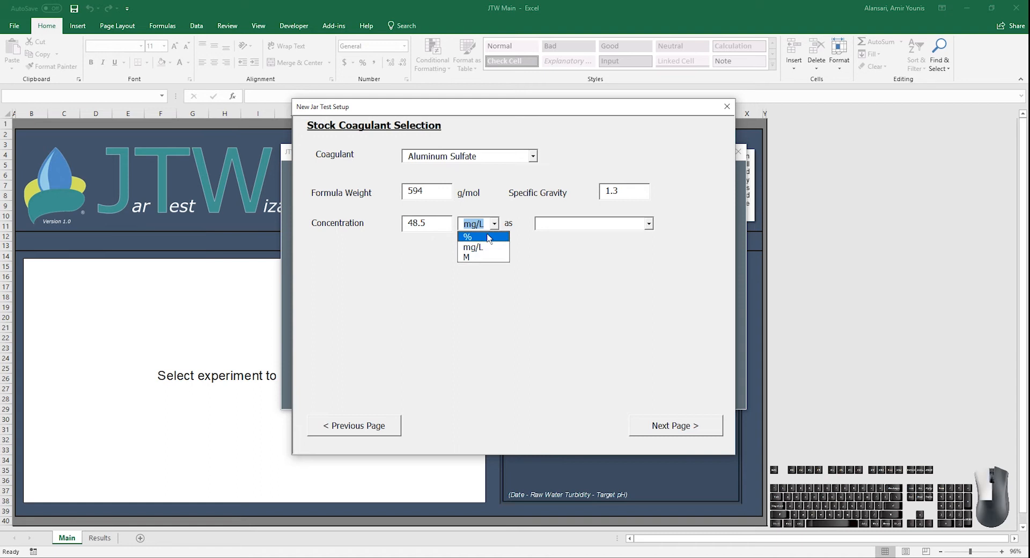
{"action": "left_click", "coordinate": [489, 238]}
View the chemical forms offered for aluminum sulfate's concentration, and change the coagulant to Ferric Chloride
{"action": "left_click", "coordinate": [649, 224]}
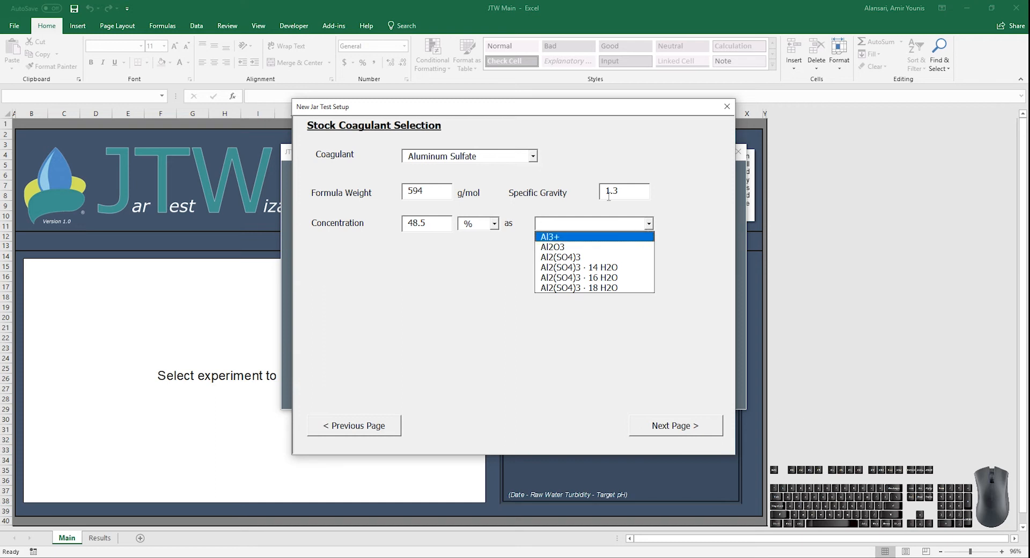
{"action": "left_click", "coordinate": [533, 156]}
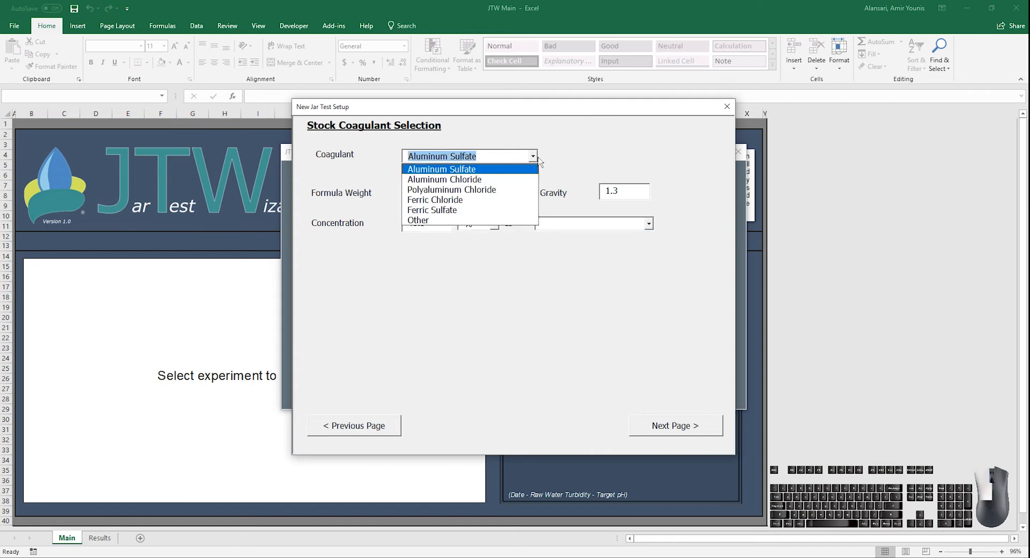
{"action": "left_click", "coordinate": [512, 200]}
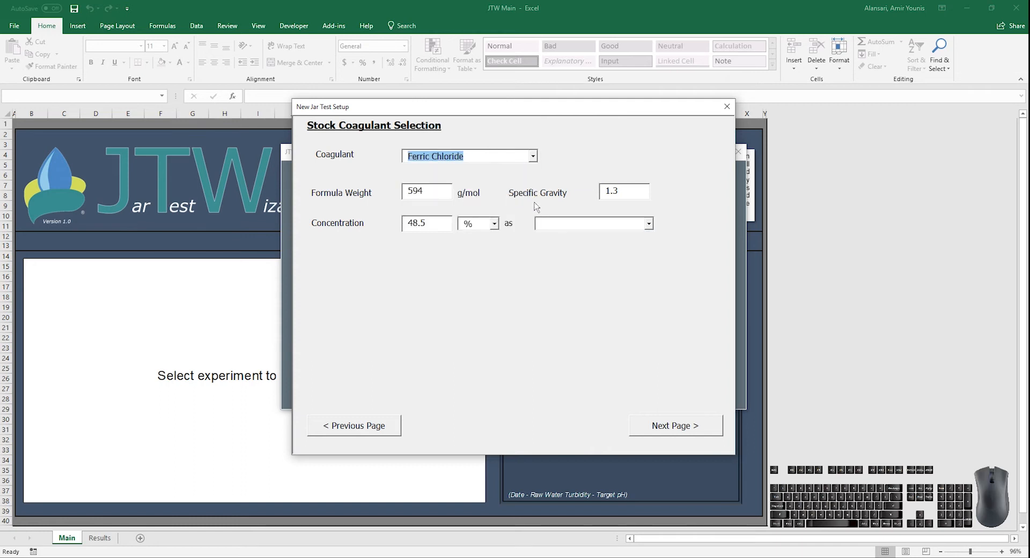
Return the coagulant to Aluminum Sulfate, express its concentration as Al2(SO4)3 · 14 H2O, and proceed to the polymer selection
{"action": "left_click", "coordinate": [649, 223]}
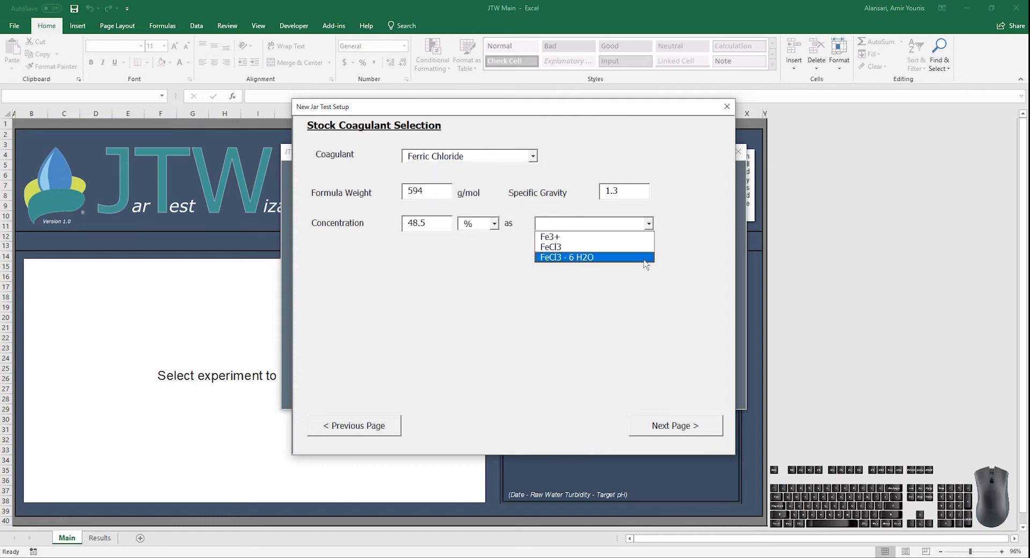
{"action": "left_click", "coordinate": [537, 159]}
{"action": "left_click", "coordinate": [480, 169]}
{"action": "left_click", "coordinate": [649, 223]}
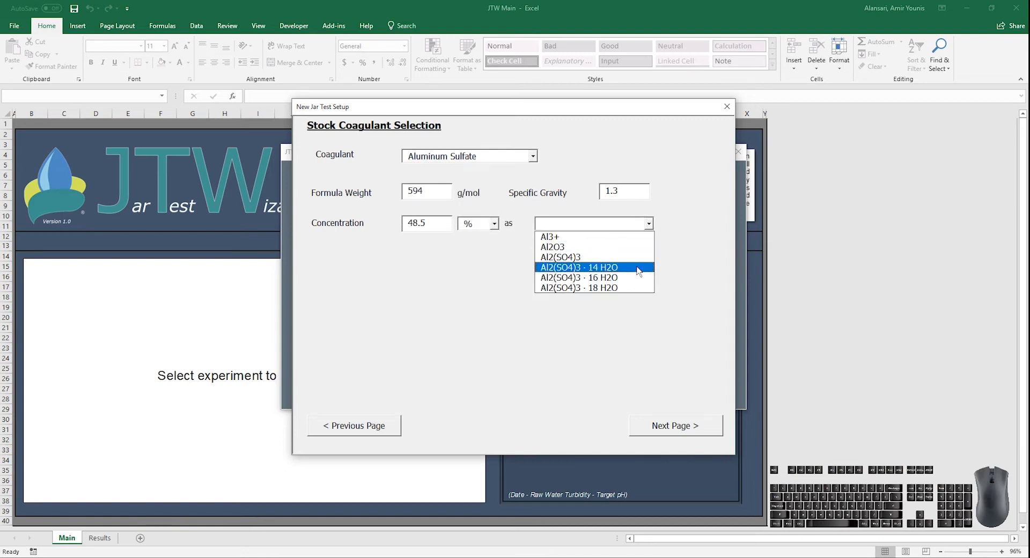
{"action": "left_click", "coordinate": [639, 268]}
{"action": "left_click", "coordinate": [682, 428]}
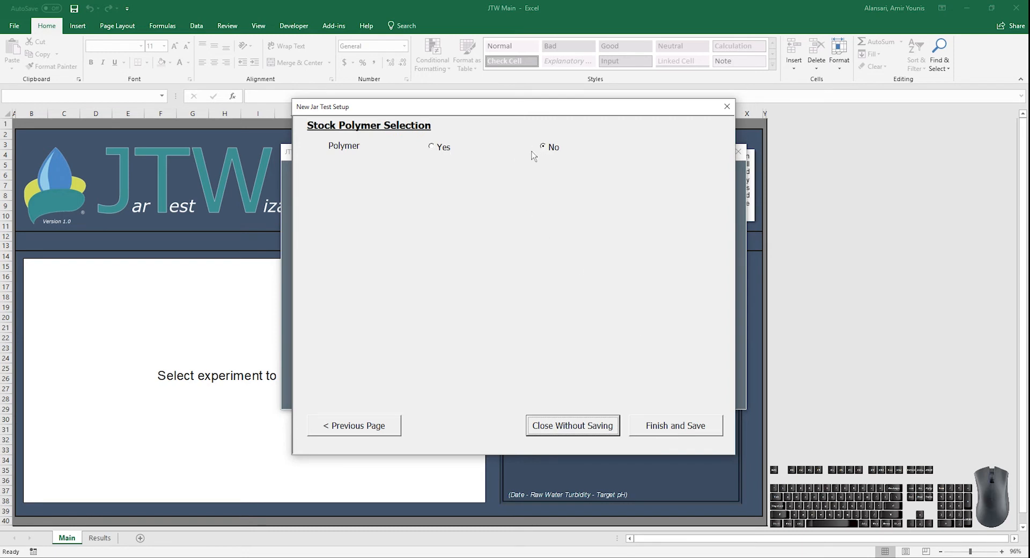
Enable the stock polymer option and view the polymer types offered
{"action": "left_click", "coordinate": [445, 149]}
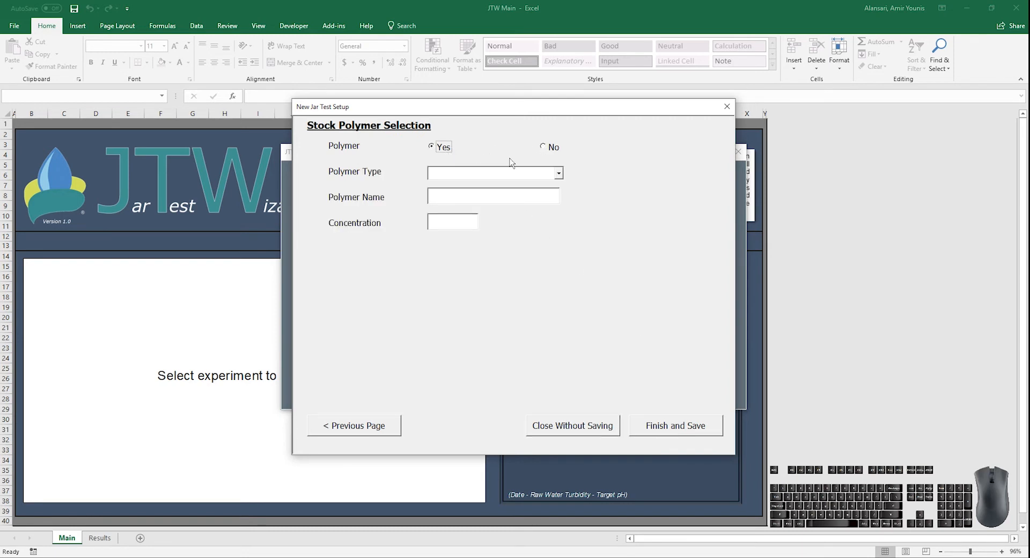
{"action": "left_click", "coordinate": [559, 172]}
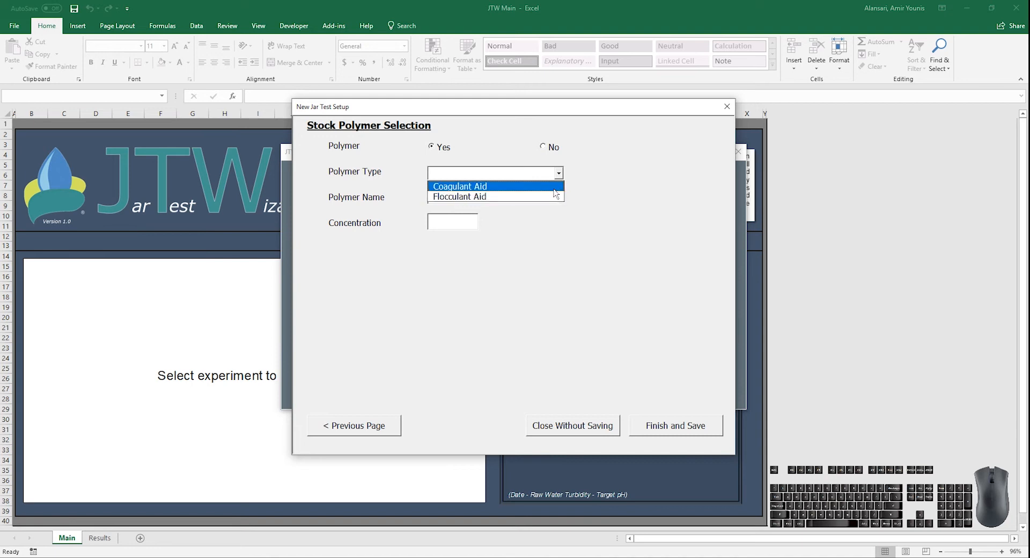
{"action": "left_click", "coordinate": [561, 173]}
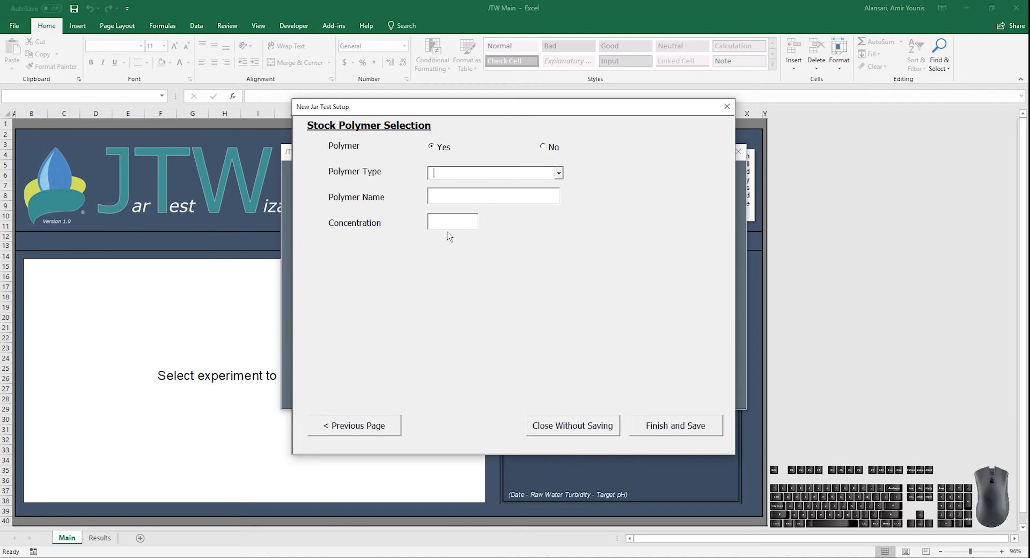
Set the polymer option back to No, and finish and save the procedure
{"action": "left_click", "coordinate": [554, 149]}
{"action": "left_click", "coordinate": [554, 151]}
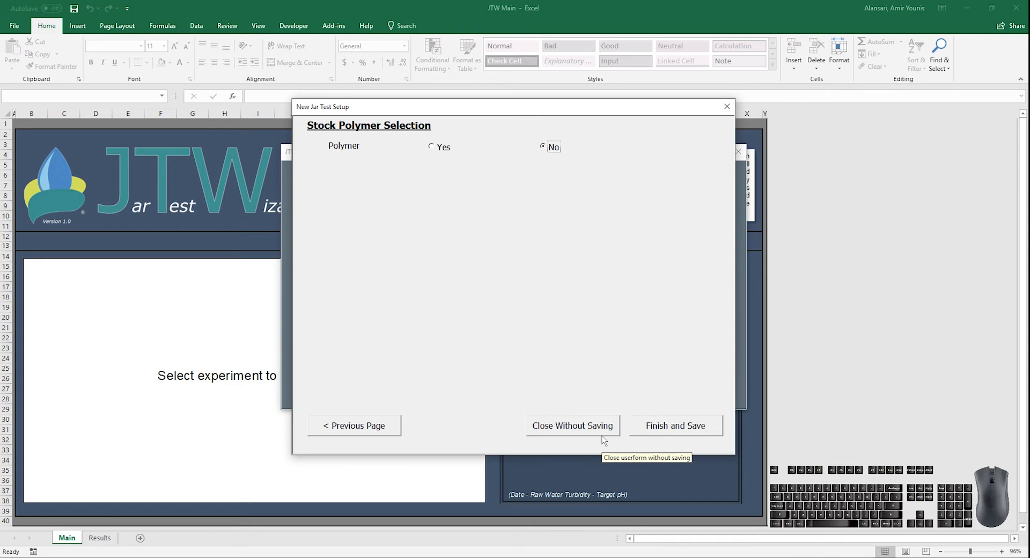
{"action": "left_click", "coordinate": [656, 430]}
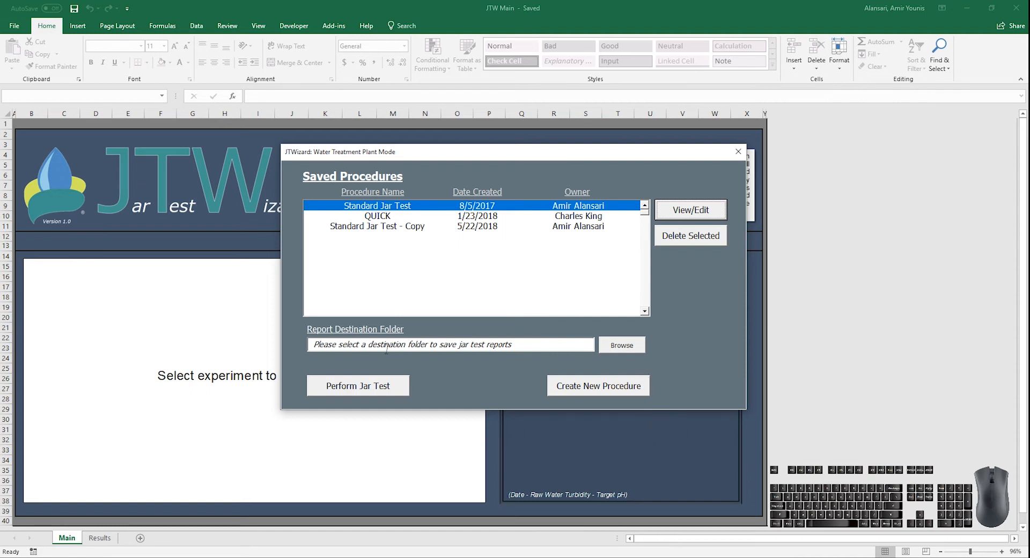
Create a desktop folder named Jar Test Results and choose it as the report destination folder
{"action": "left_click", "coordinate": [635, 348]}
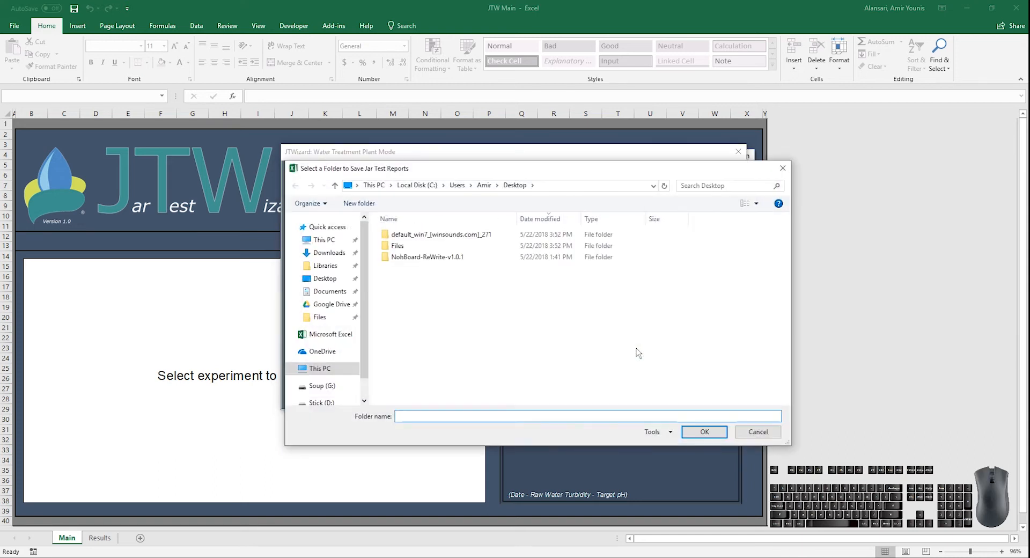
{"action": "right_click", "coordinate": [629, 348]}
{"action": "mouse_move", "coordinate": [569, 460]}
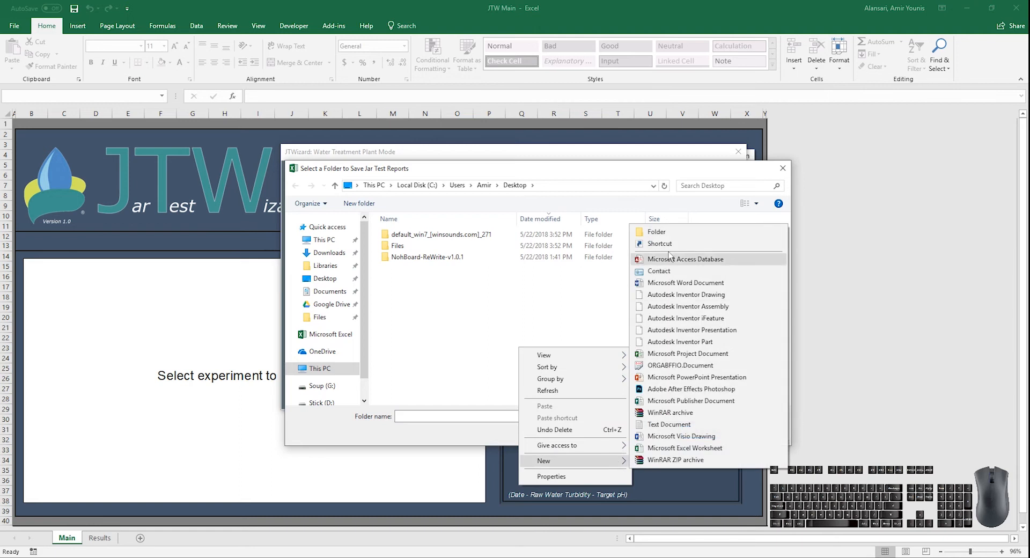
{"action": "left_click", "coordinate": [663, 234]}
{"action": "type", "text": "J"}
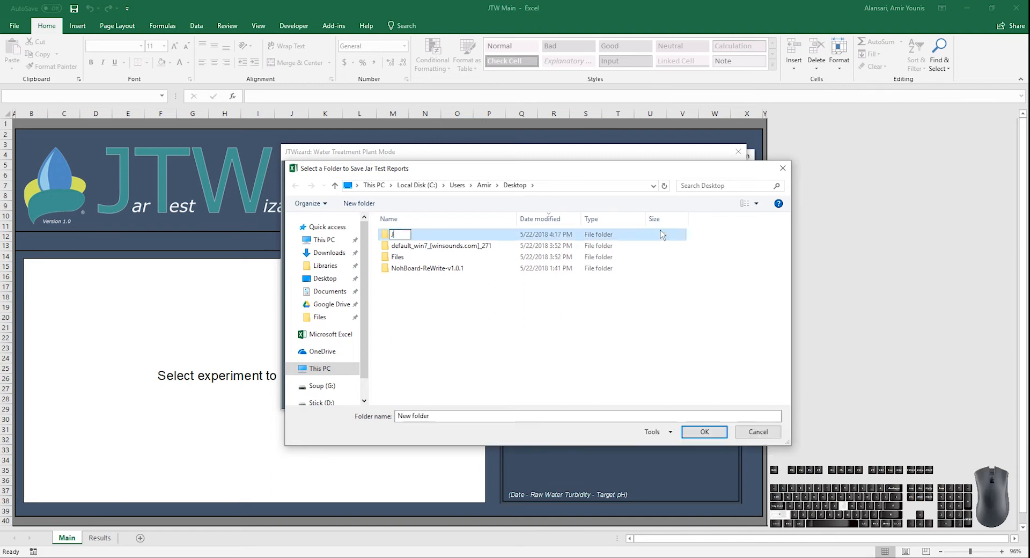
{"action": "type", "text": "ar Test Results"}
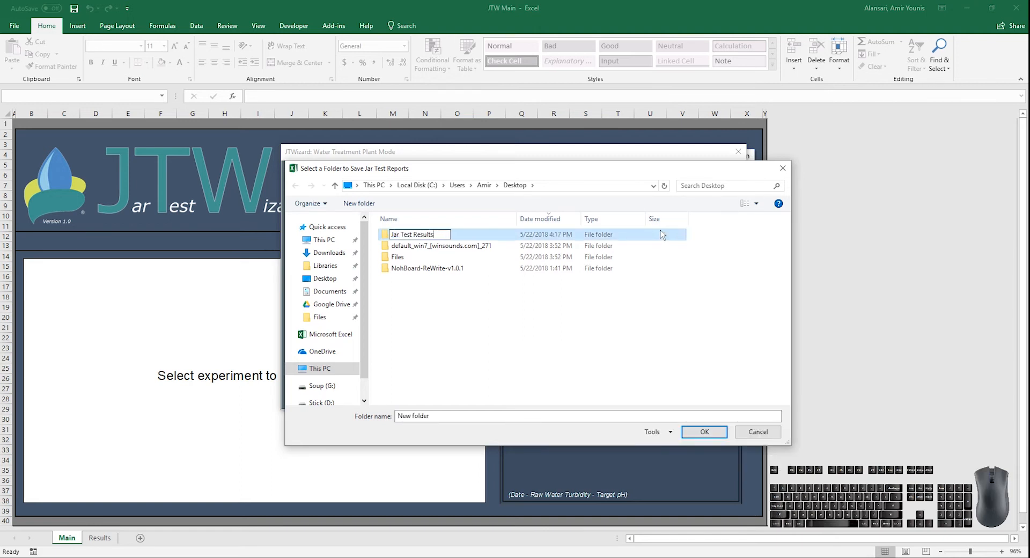
{"action": "key", "text": "Return"}
{"action": "double_click", "coordinate": [663, 234]}
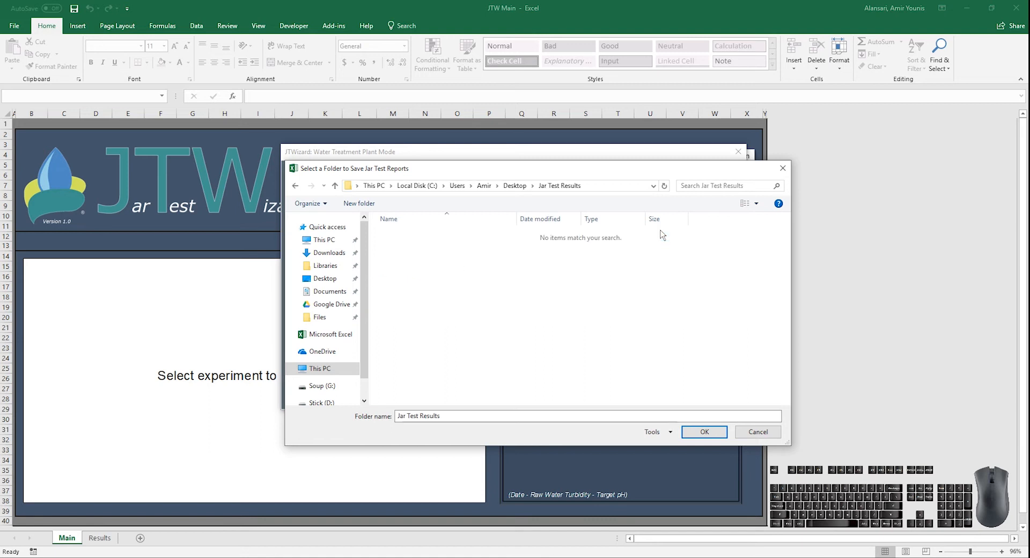
{"action": "left_click", "coordinate": [697, 436]}
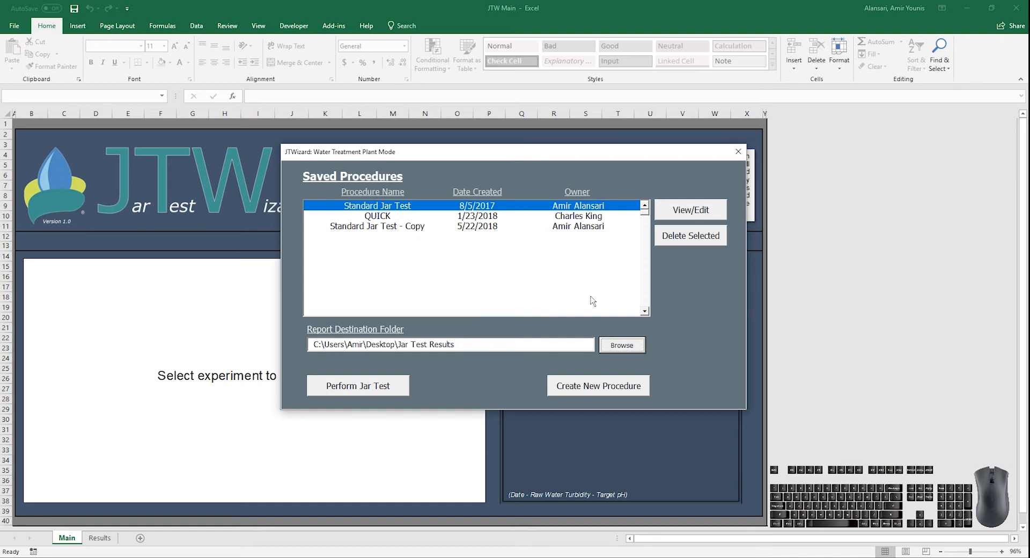
Start performing a jar test with the Standard Jar Test - Copy procedure
{"action": "left_click", "coordinate": [544, 227]}
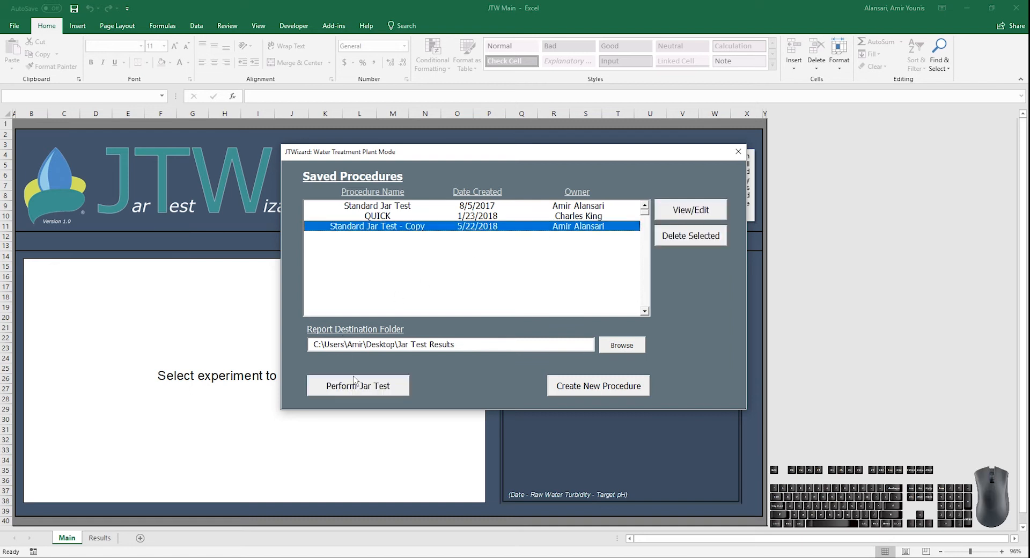
{"action": "left_click", "coordinate": [355, 385]}
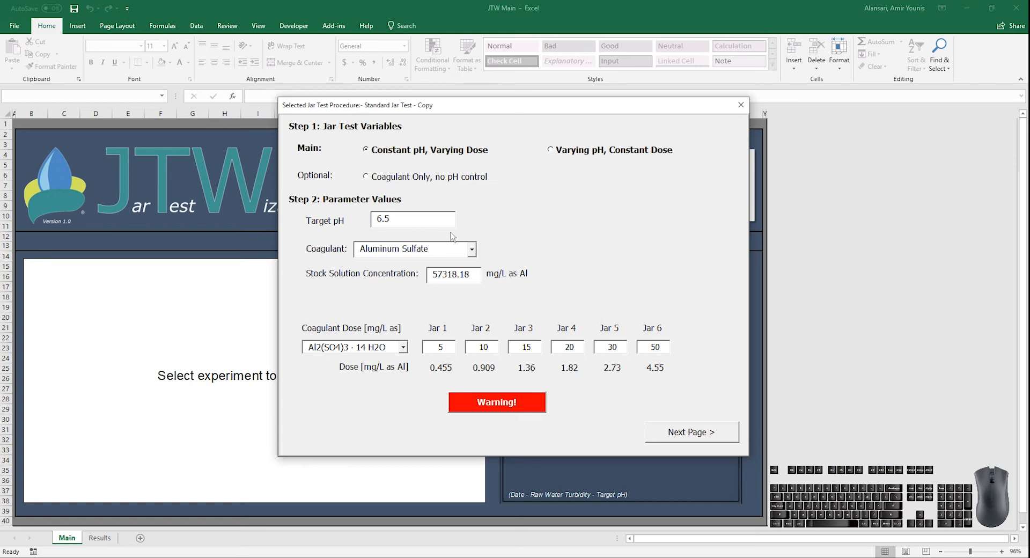
Try the Coagulant Only, no pH control variable with Ferric Chloride as the coagulant
{"action": "left_click", "coordinate": [437, 181]}
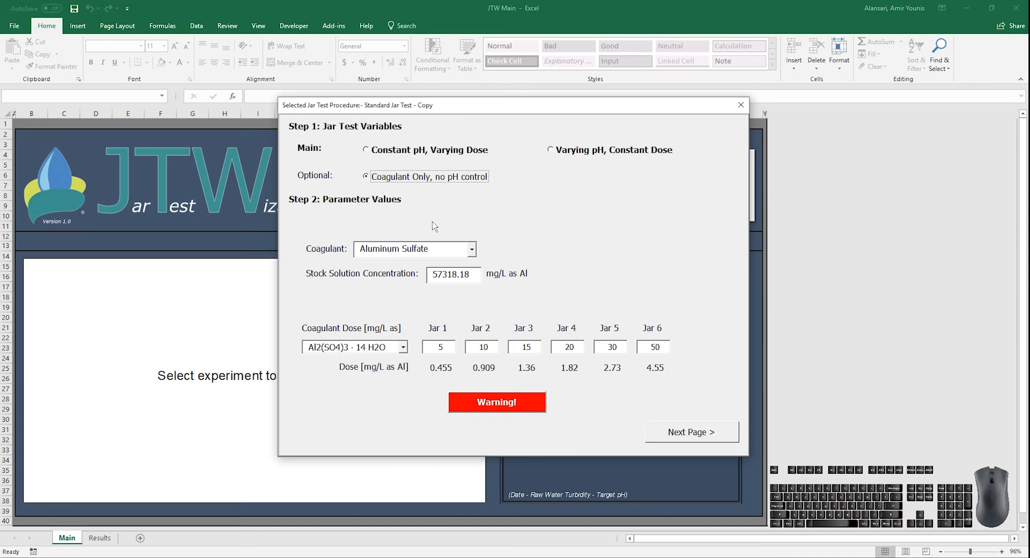
{"action": "left_click", "coordinate": [471, 249]}
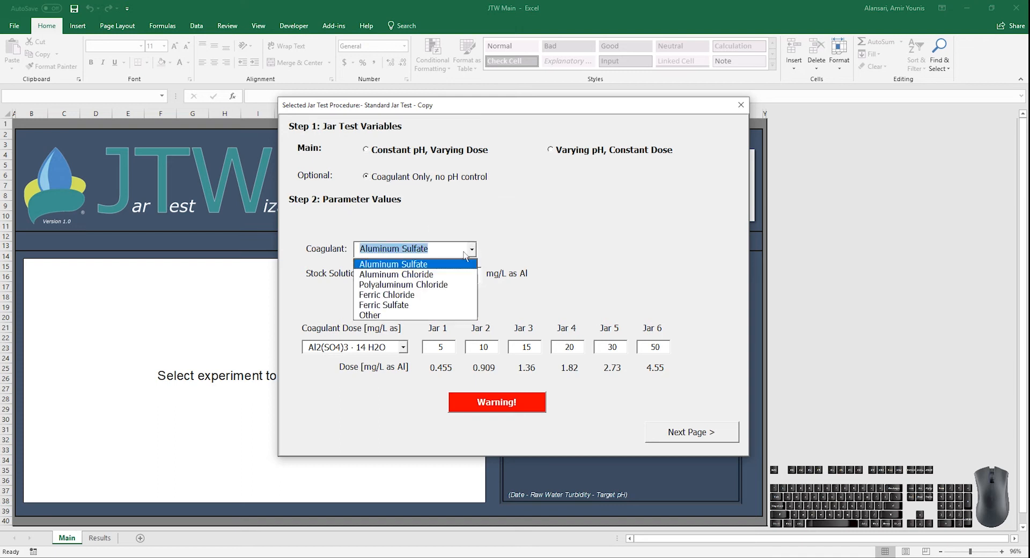
{"action": "left_click", "coordinate": [399, 295]}
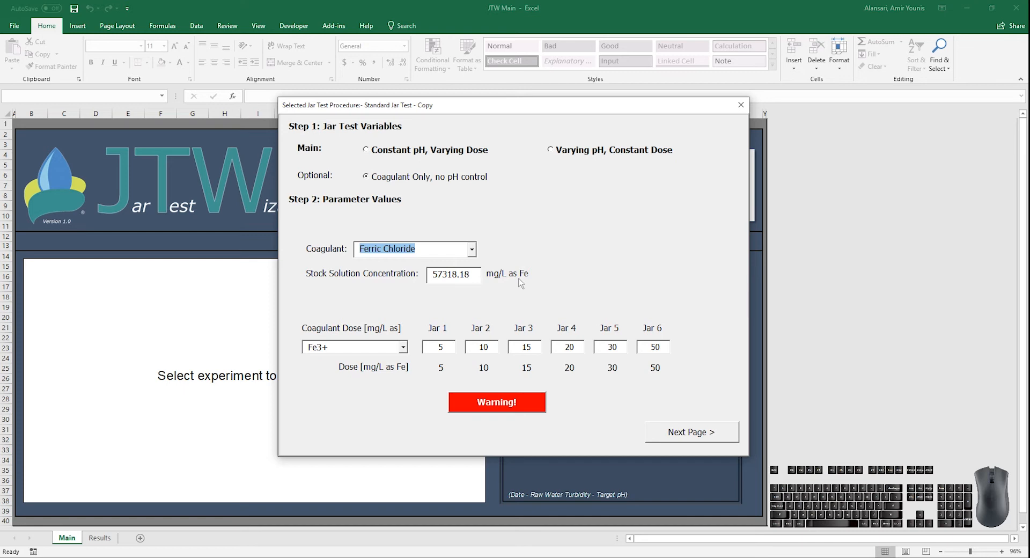
Restore Aluminum Sulfate with doses as Al2(SO4)3 · 14 H2O, and switch back to Constant pH, Varying Dose
{"action": "left_click", "coordinate": [471, 249]}
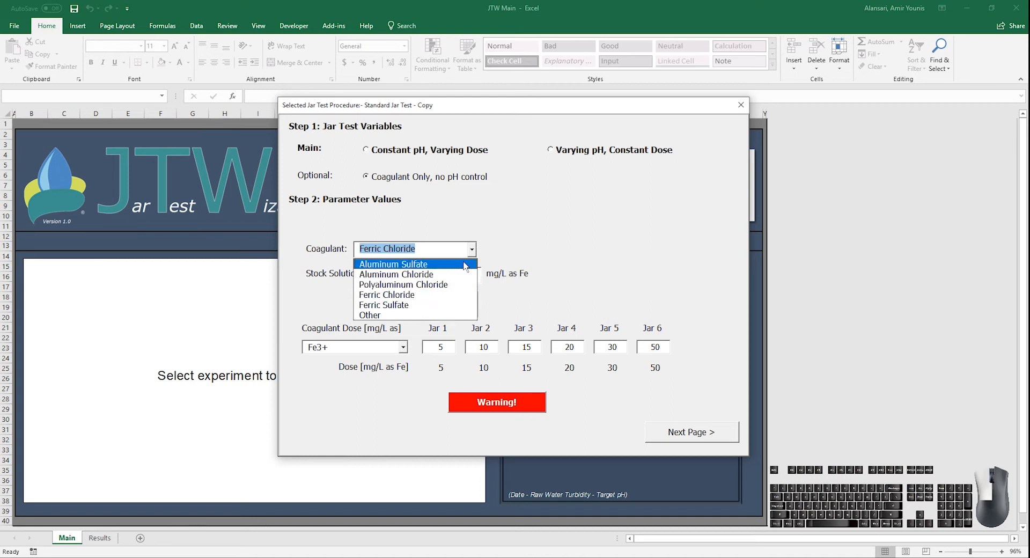
{"action": "left_click", "coordinate": [465, 264]}
{"action": "left_click", "coordinate": [403, 347]}
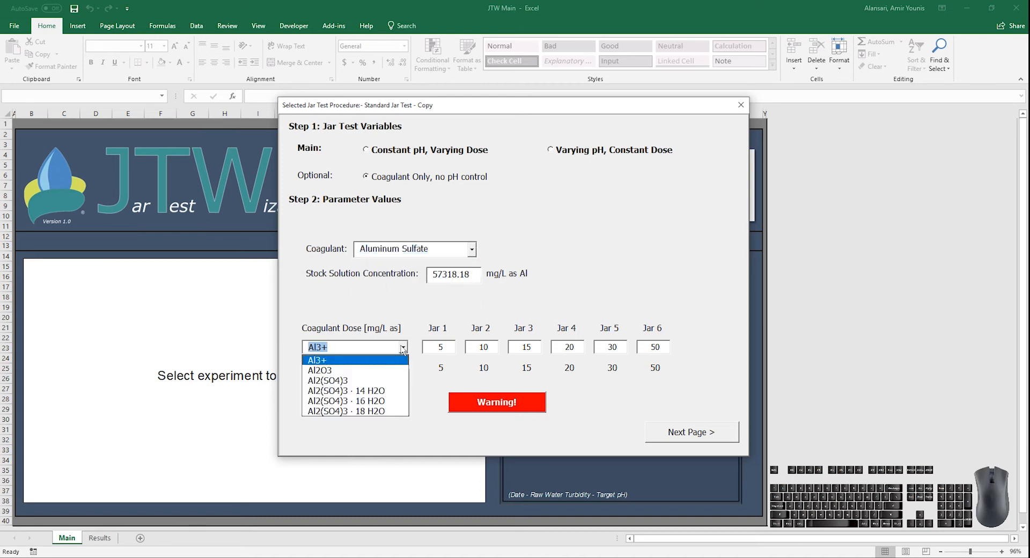
{"action": "left_click", "coordinate": [385, 395]}
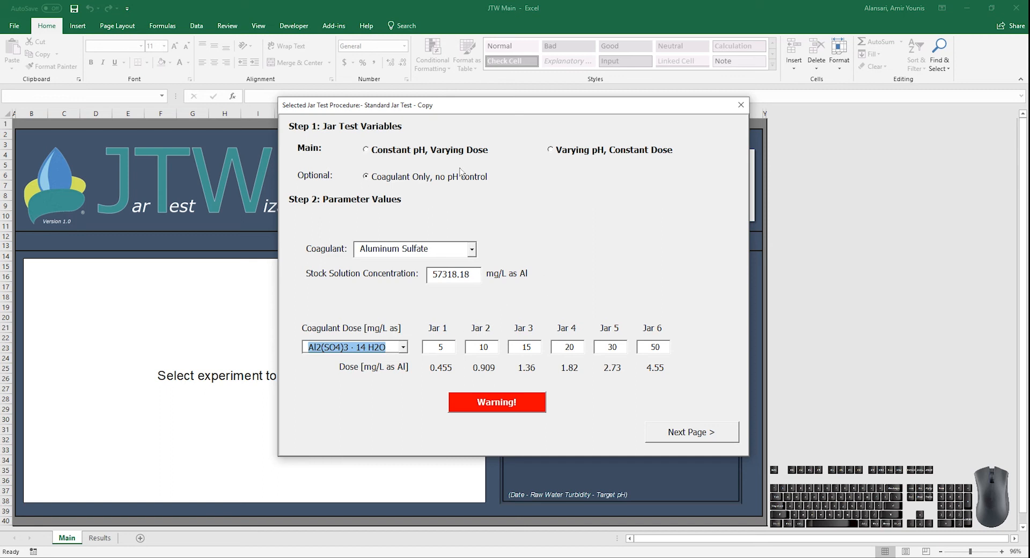
{"action": "left_click", "coordinate": [419, 153]}
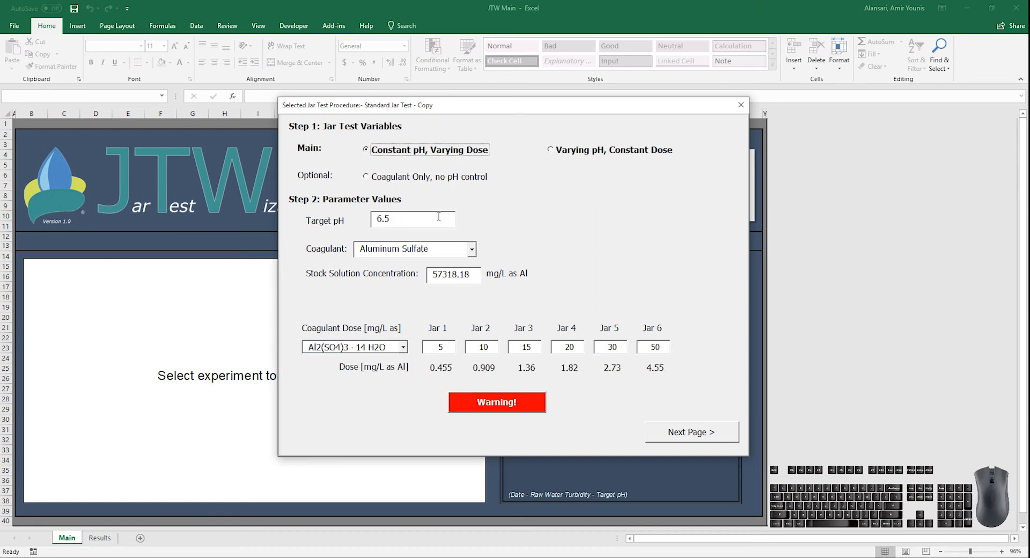
Set Jar 2's coagulant dose to 7 mg/L
{"action": "double_click", "coordinate": [396, 221]}
{"action": "left_click", "coordinate": [435, 216]}
{"action": "double_click", "coordinate": [486, 348]}
{"action": "type", "text": "7"}
{"action": "key", "text": "Tab"}
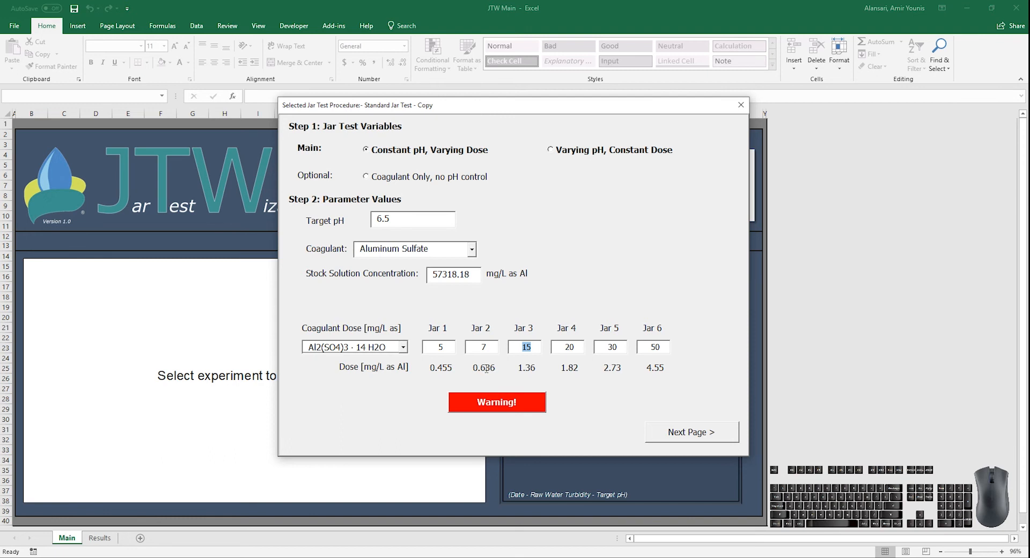
Set the coagulant doses for Jars 1 to 6 to 30, 35, 40, 50, 70 and 100 mg/L
{"action": "left_click", "coordinate": [454, 350]}
{"action": "type", "text": "30"}
{"action": "key", "text": "Tab"}
{"action": "type", "text": "35"}
{"action": "key", "text": "Tab"}
{"action": "type", "text": "40"}
{"action": "key", "text": "Tab"}
{"action": "type", "text": "50"}
{"action": "key", "text": "Tab"}
{"action": "type", "text": "70"}
{"action": "key", "text": "Tab"}
{"action": "type", "text": "100"}
{"action": "key", "text": "Tab"}
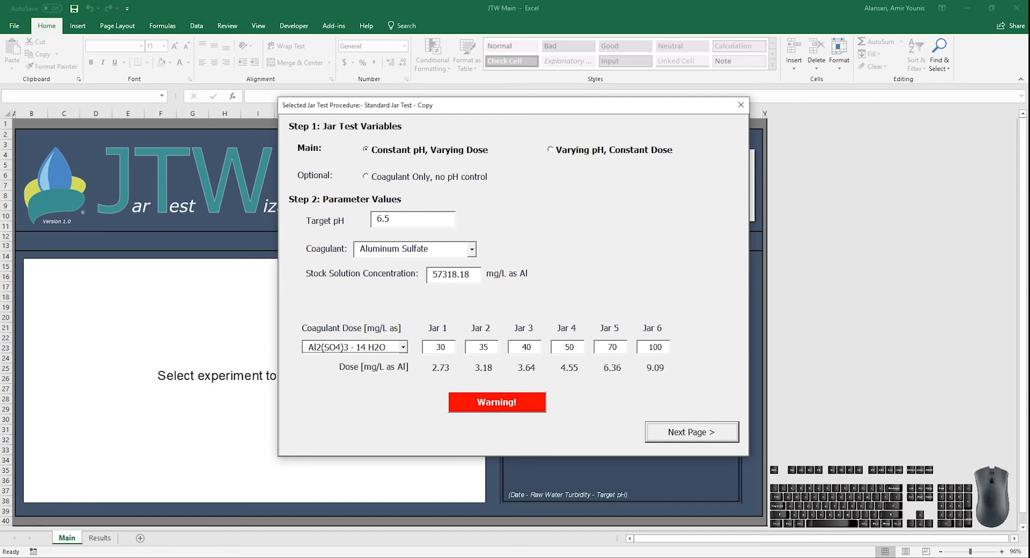
Open the stock concentration warning and apply the recommended dilution of 5460 mg/L as Al
{"action": "left_click", "coordinate": [473, 407]}
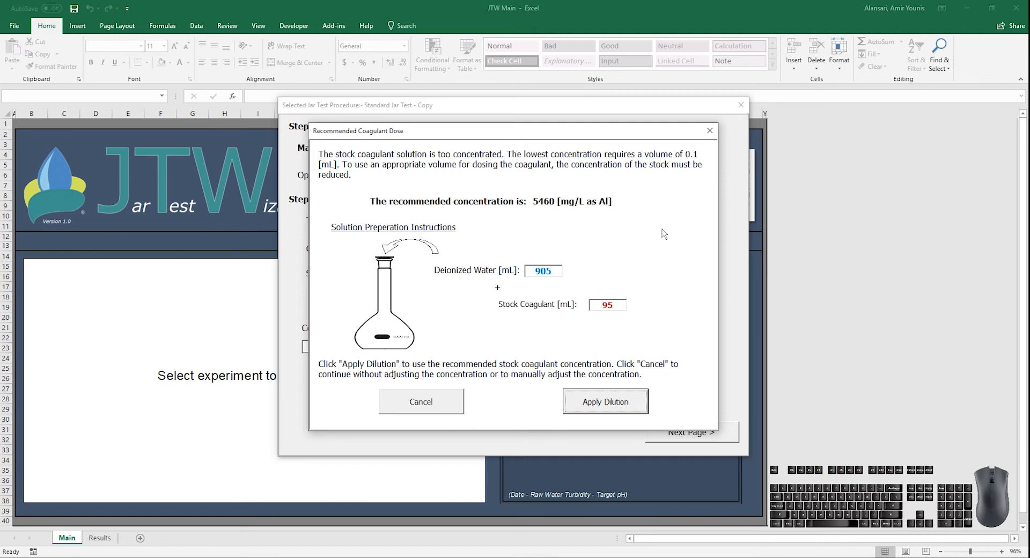
{"action": "left_click", "coordinate": [620, 412]}
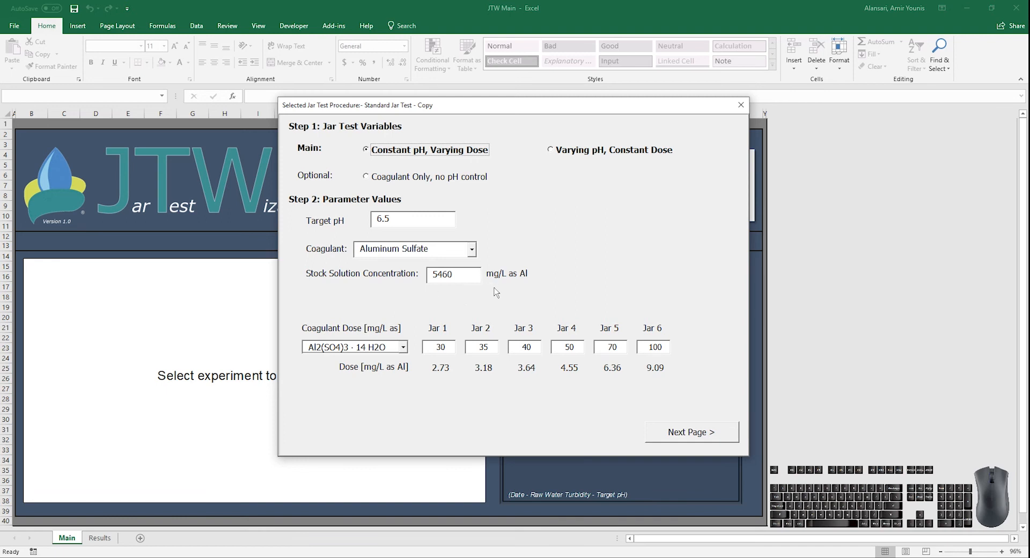
Switch to Varying pH, Constant Dose and convert a dose of 30 mg/L as Al2(SO4)3 · 14 H2O with the Unit Conversion Tool
{"action": "left_click", "coordinate": [632, 157]}
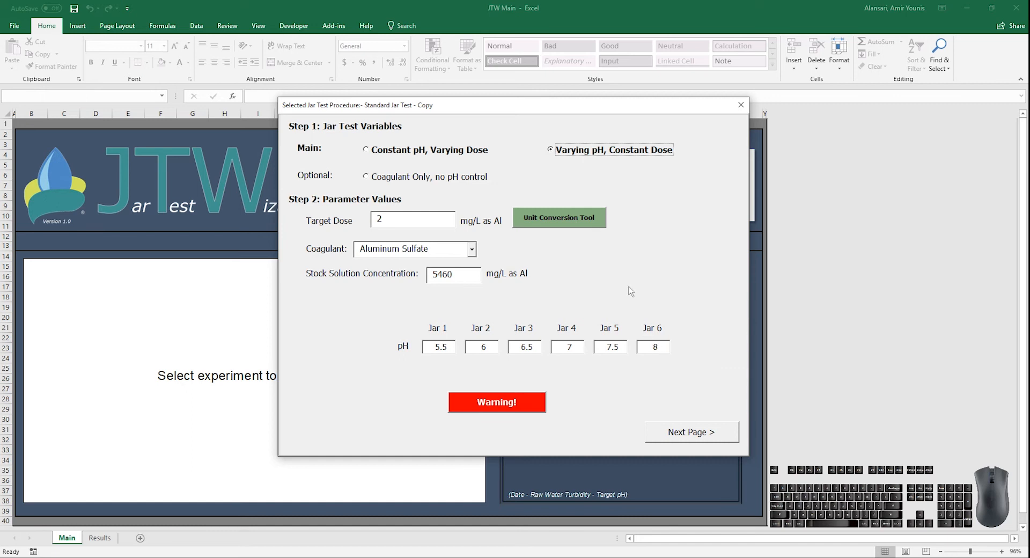
{"action": "left_click", "coordinate": [579, 226]}
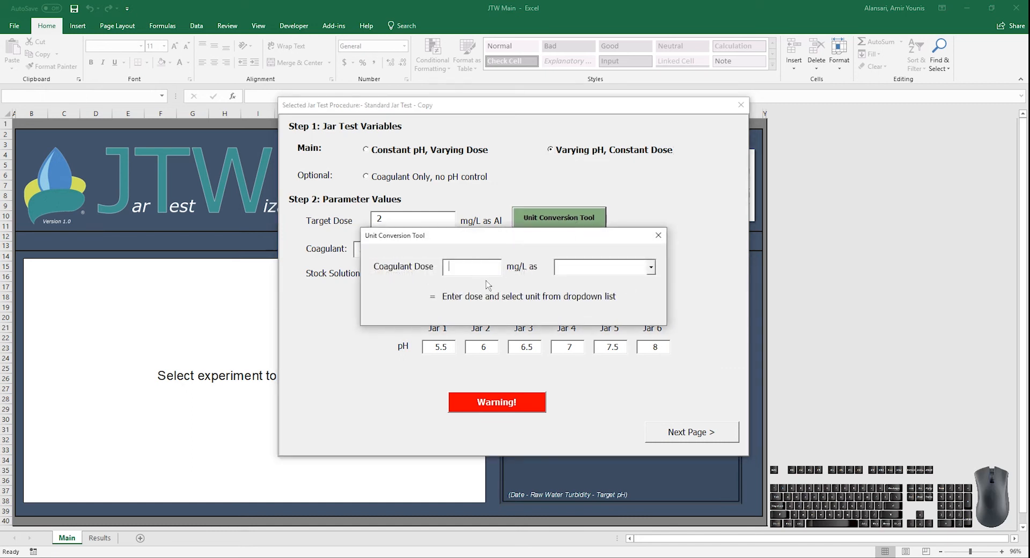
{"action": "type", "text": "30"}
{"action": "left_click", "coordinate": [652, 269]}
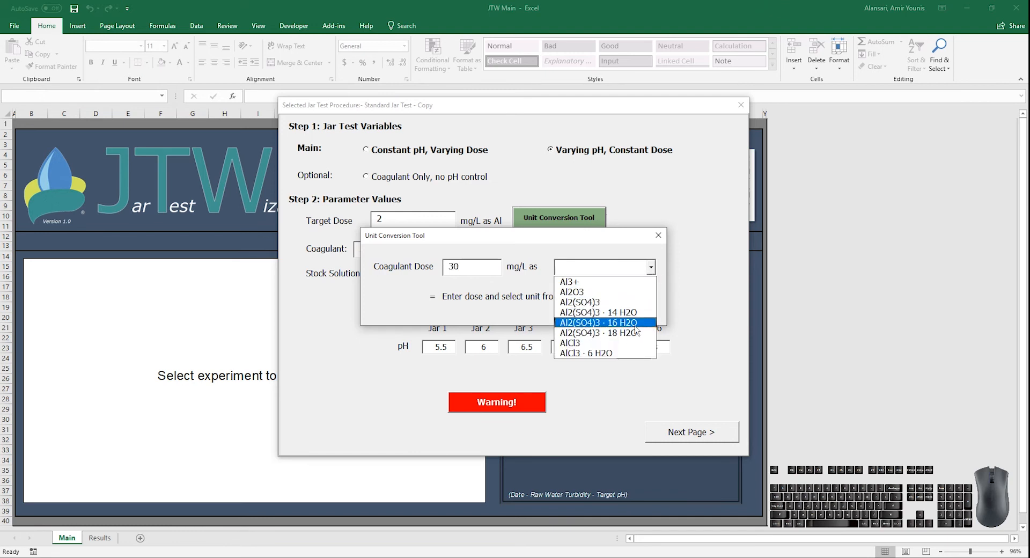
{"action": "left_click", "coordinate": [598, 313]}
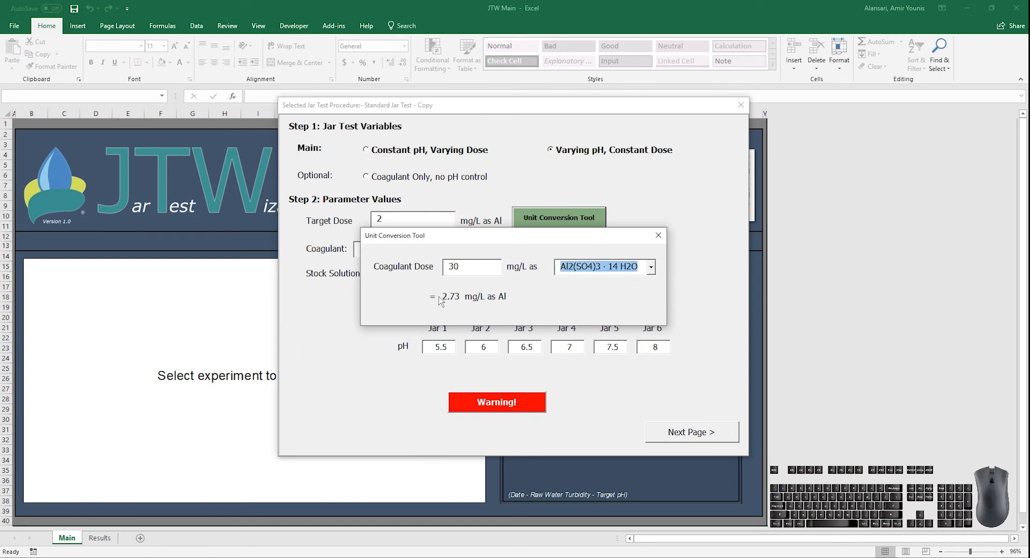
{"action": "left_click", "coordinate": [661, 236]}
Set the target dose to 2.73 mg/L as Al
{"action": "left_click", "coordinate": [447, 226]}
{"action": "type", "text": ".73"}
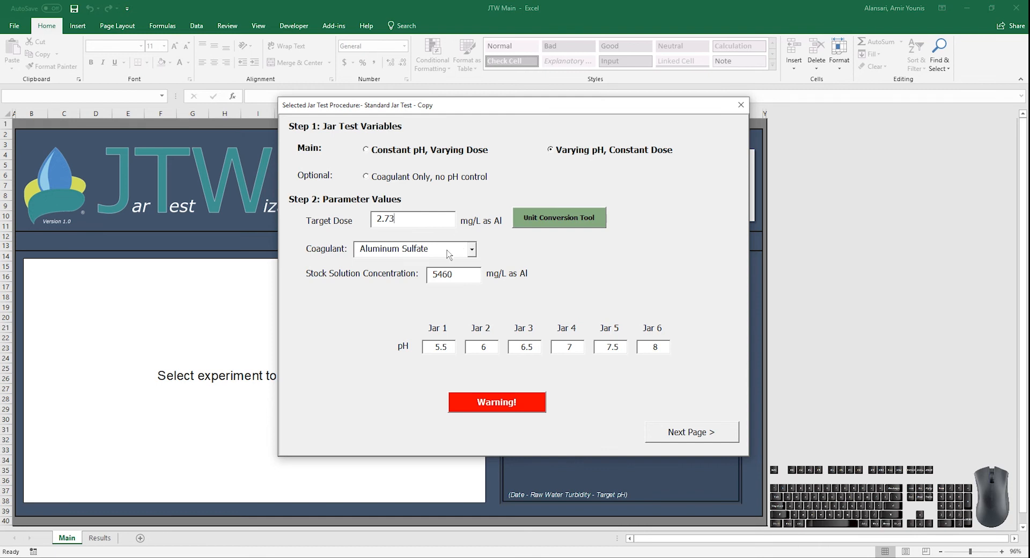
Return to Constant pH, Varying Dose, enter jar doses of 30, 35, 40, 50, 70 and 100 mg/L, and proceed to the jar test setup
{"action": "left_click", "coordinate": [404, 156]}
{"action": "double_click", "coordinate": [435, 359]}
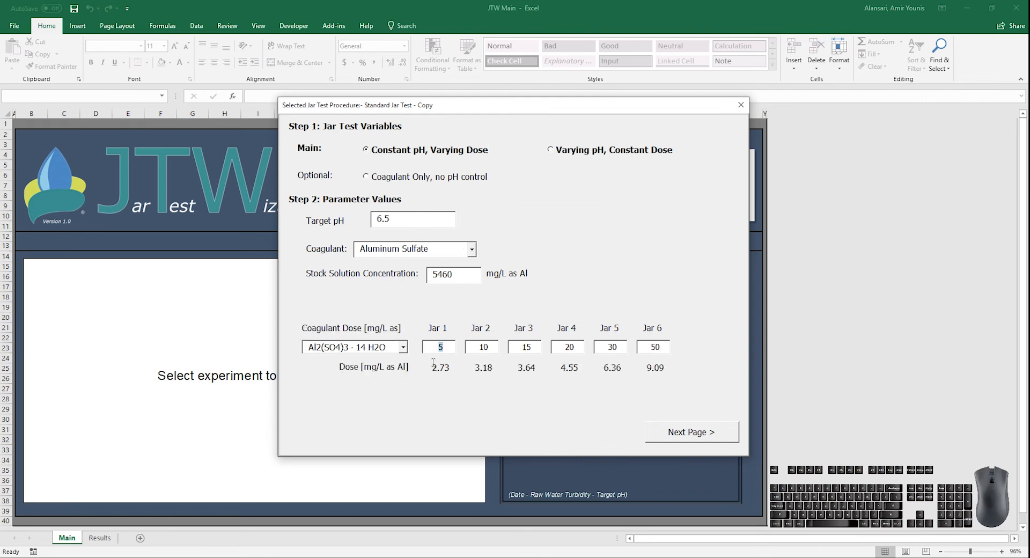
{"action": "type", "text": "30"}
{"action": "key", "text": "Tab"}
{"action": "type", "text": "35"}
{"action": "key", "text": "Tab"}
{"action": "type", "text": "40"}
{"action": "key", "text": "Tab"}
{"action": "type", "text": "50"}
{"action": "key", "text": "Tab"}
{"action": "type", "text": "70"}
{"action": "key", "text": "Tab"}
{"action": "type", "text": "100"}
{"action": "key", "text": "Tab"}
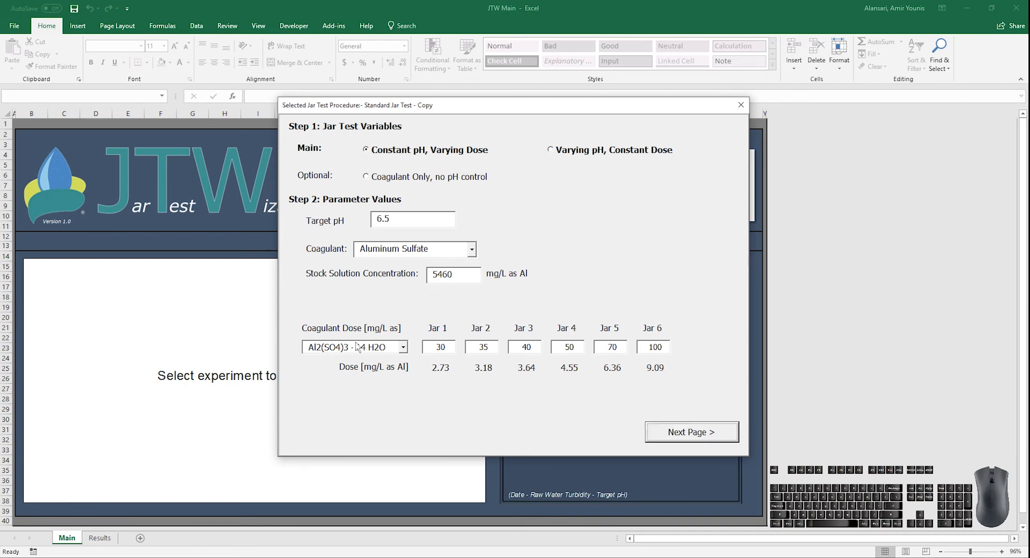
{"action": "left_click", "coordinate": [693, 432]}
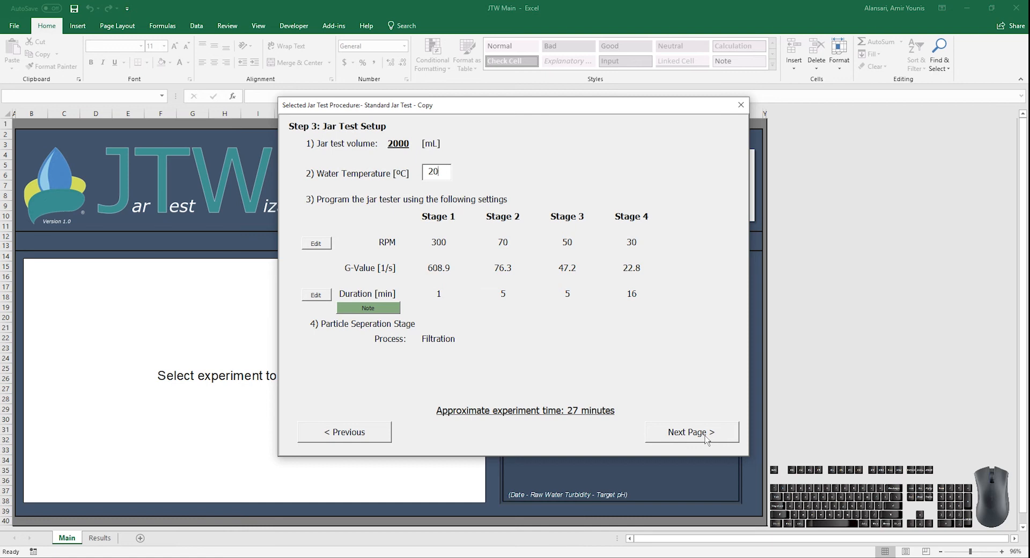
Set the water temperature for the jar test setup to 15 °C
{"action": "key", "text": "BackSpace"}
{"action": "key", "text": "BackSpace"}
{"action": "type", "text": "15"}
Edit the mixing speeds, setting stage 3 to 55 RPM, and save them
{"action": "left_click", "coordinate": [315, 244]}
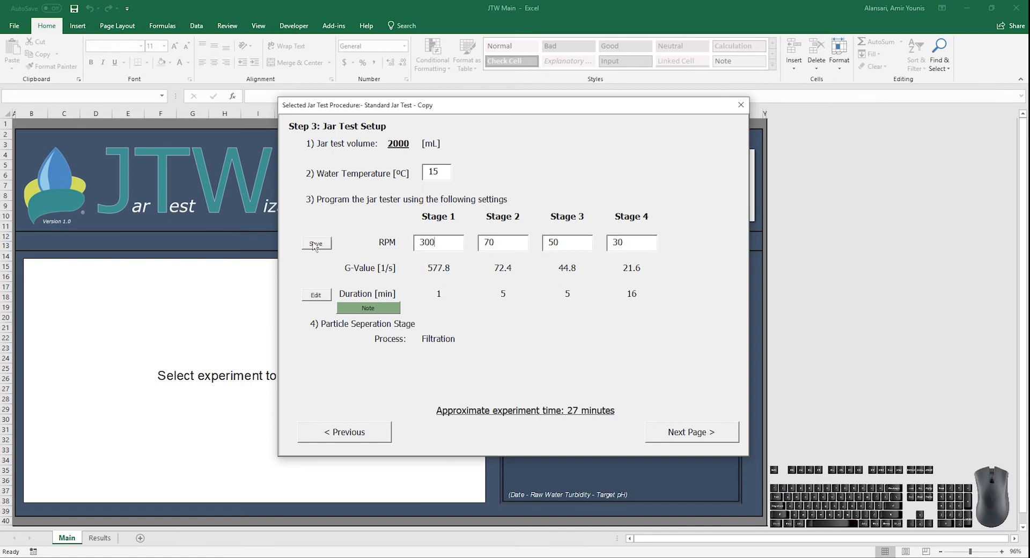
{"action": "double_click", "coordinate": [556, 242]}
{"action": "type", "text": "55"}
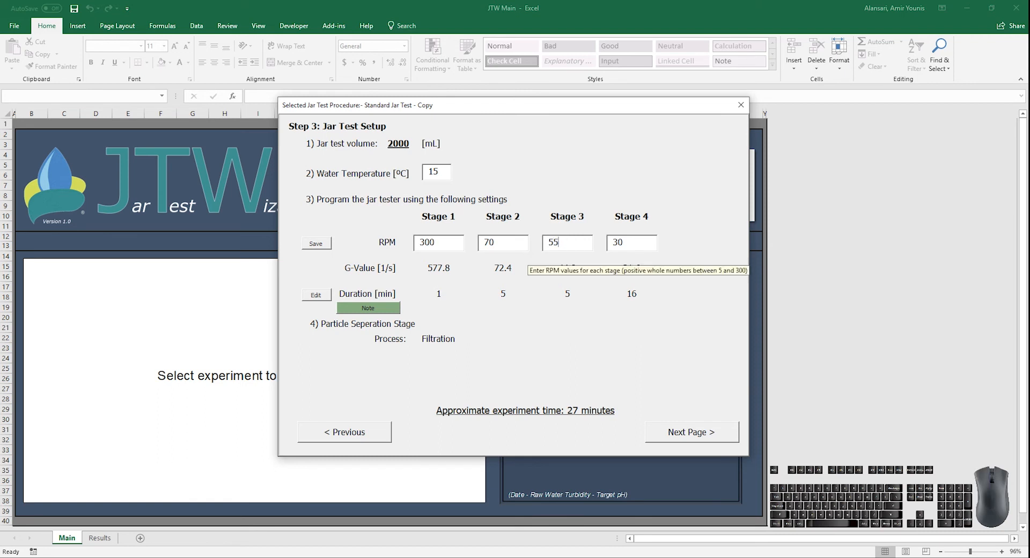
{"action": "left_click", "coordinate": [317, 248]}
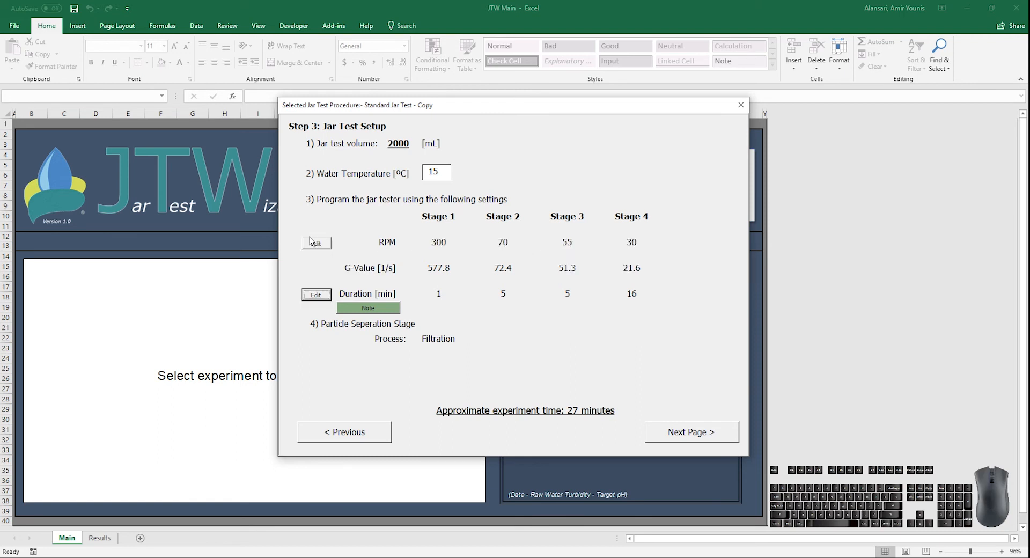
Return the stage 3 mixing speed to 50 RPM and save it
{"action": "double_click", "coordinate": [556, 242]}
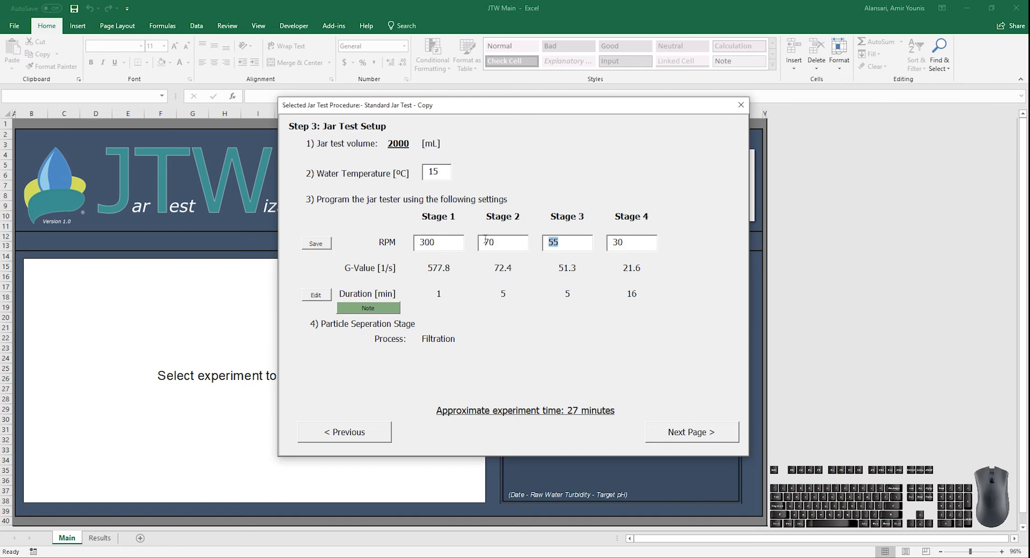
{"action": "type", "text": "50"}
{"action": "left_click", "coordinate": [310, 245]}
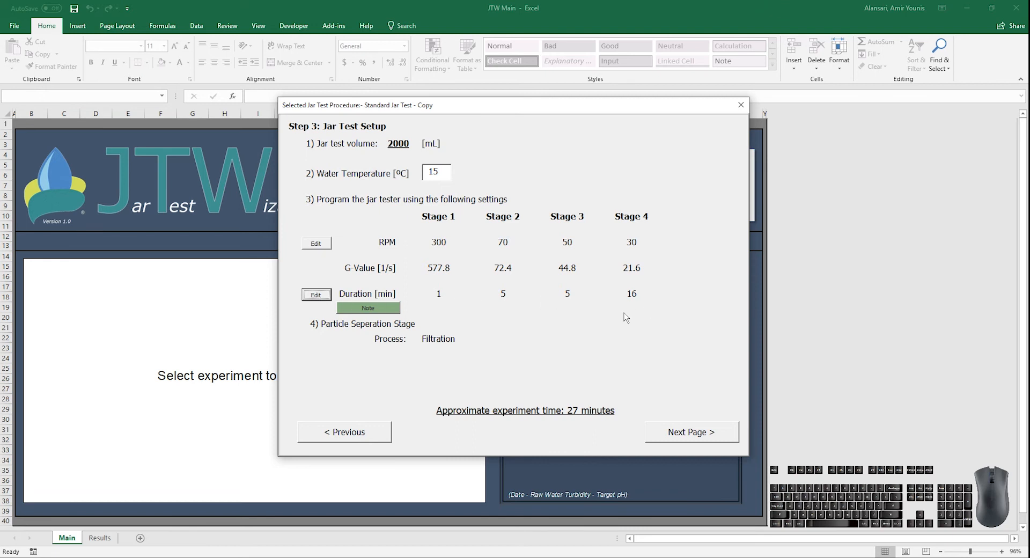
Read the note on stage durations and extend the saved stage 4 duration to 26 minutes in total
{"action": "left_click", "coordinate": [361, 308]}
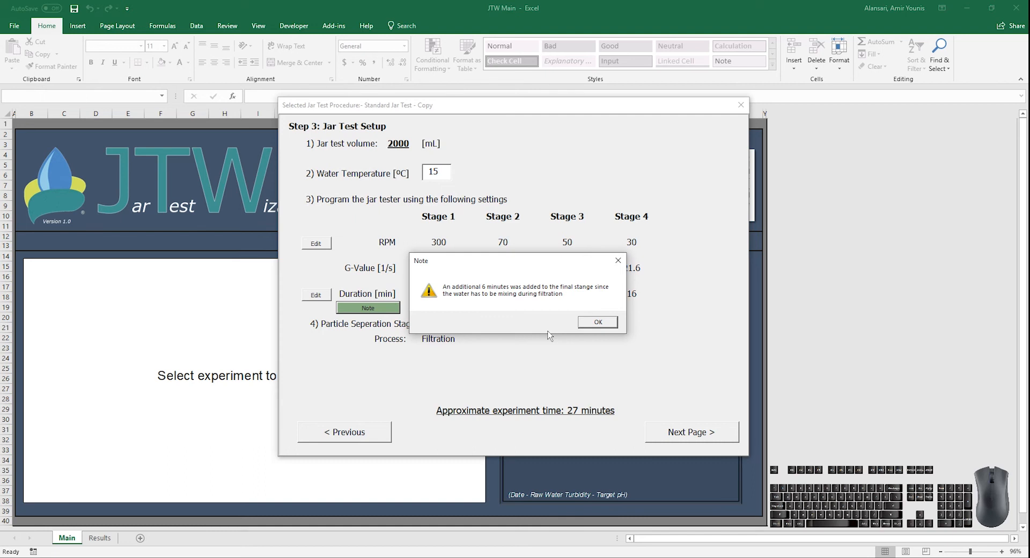
{"action": "left_click", "coordinate": [586, 326]}
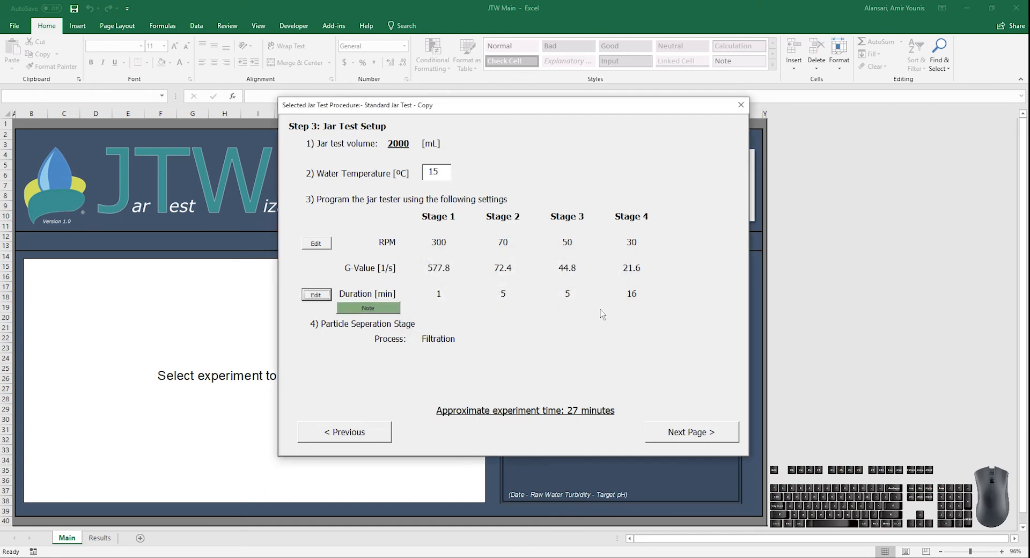
{"action": "left_click", "coordinate": [326, 295]}
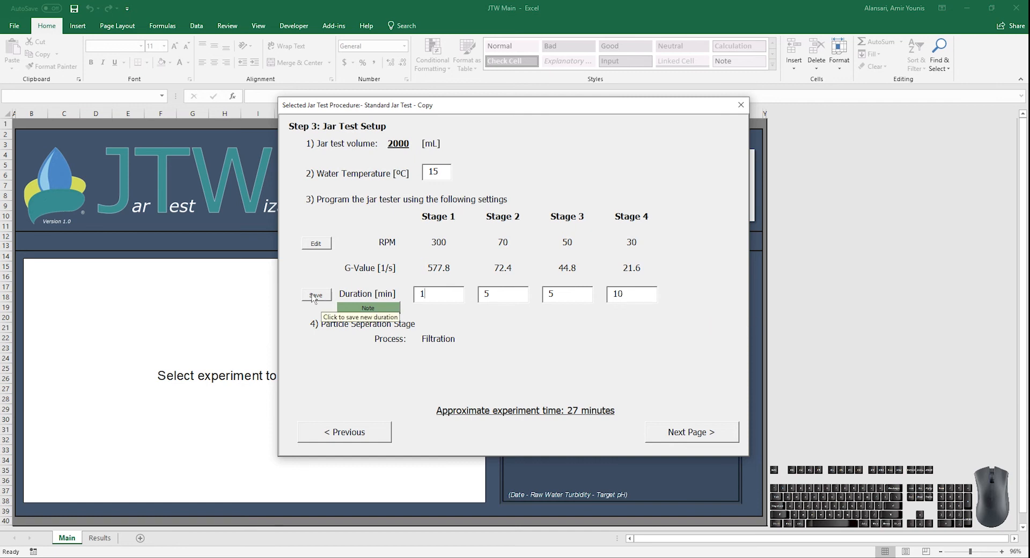
{"action": "double_click", "coordinate": [637, 294]}
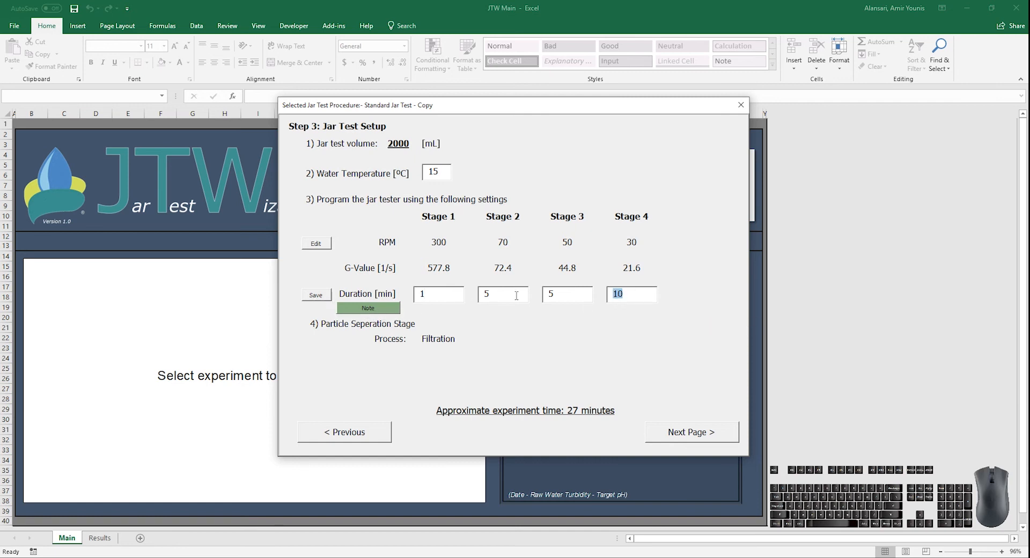
{"action": "type", "text": "26"}
{"action": "left_click", "coordinate": [316, 295]}
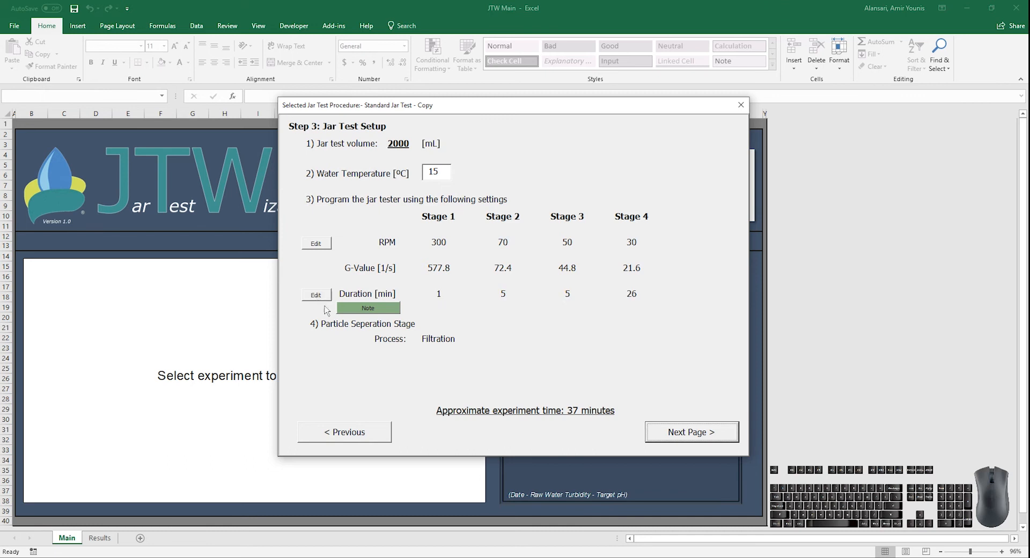
Return the stage 4 duration to 16 minutes in total and save it
{"action": "left_click", "coordinate": [317, 296]}
{"action": "double_click", "coordinate": [631, 300]}
{"action": "type", "text": "16"}
{"action": "left_click", "coordinate": [311, 296]}
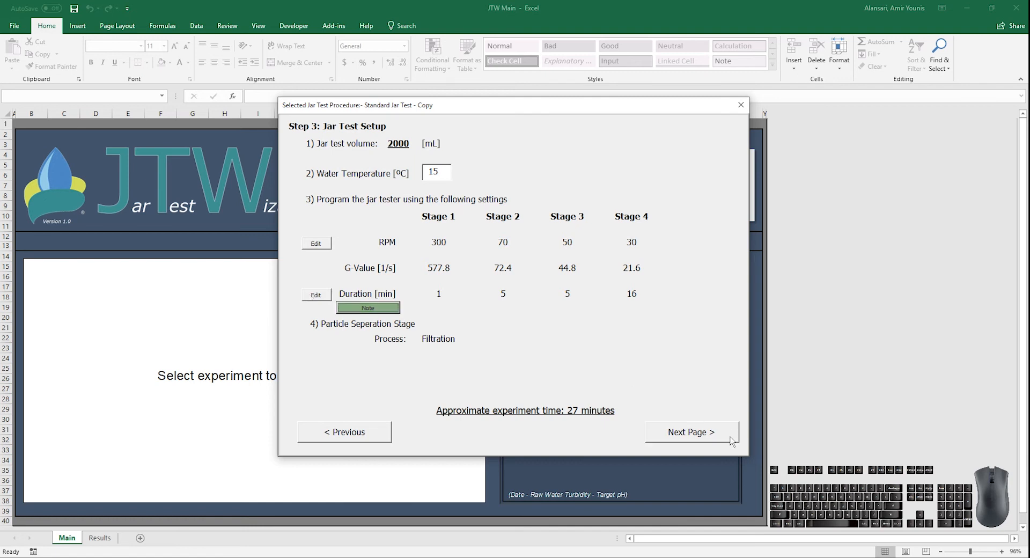
Proceed to the raw water characteristics, record alkalinity 40 mg/L, hardness 40 mg/L and turbidity 50 NTU, and read the turbidity note
{"action": "left_click", "coordinate": [732, 441]}
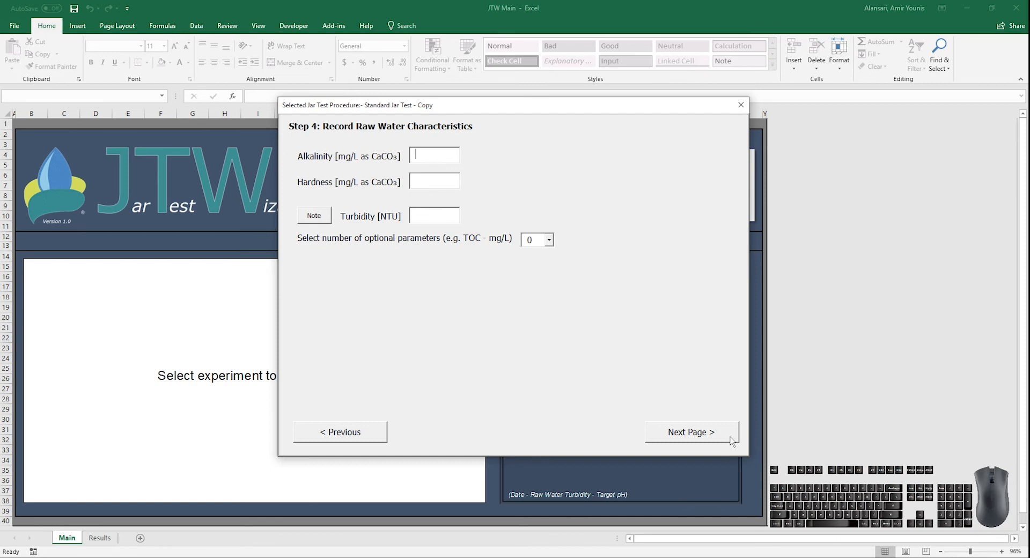
{"action": "type", "text": "40"}
{"action": "key", "text": "Tab"}
{"action": "type", "text": "40"}
{"action": "key", "text": "Tab"}
{"action": "type", "text": "50"}
{"action": "key", "text": "Tab"}
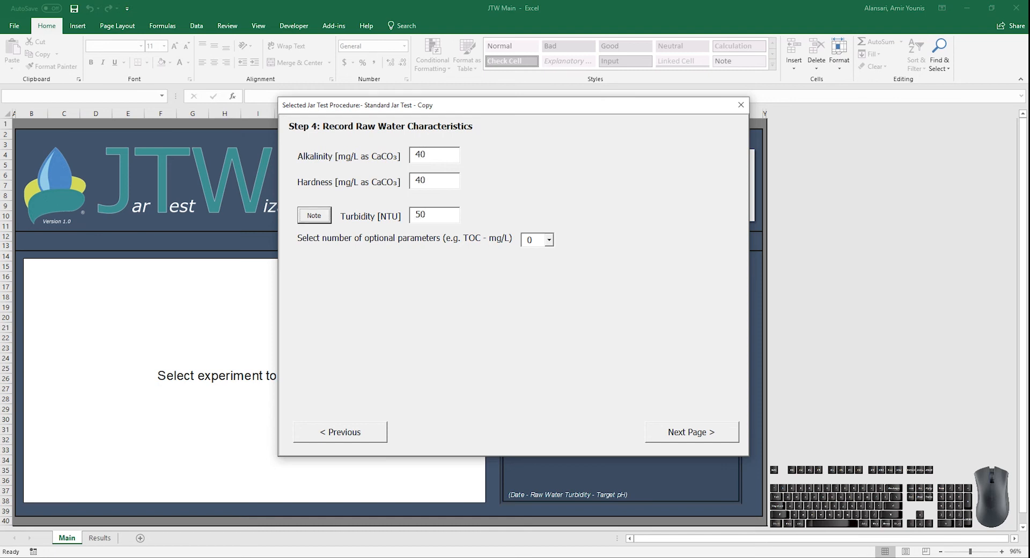
{"action": "key", "text": "space"}
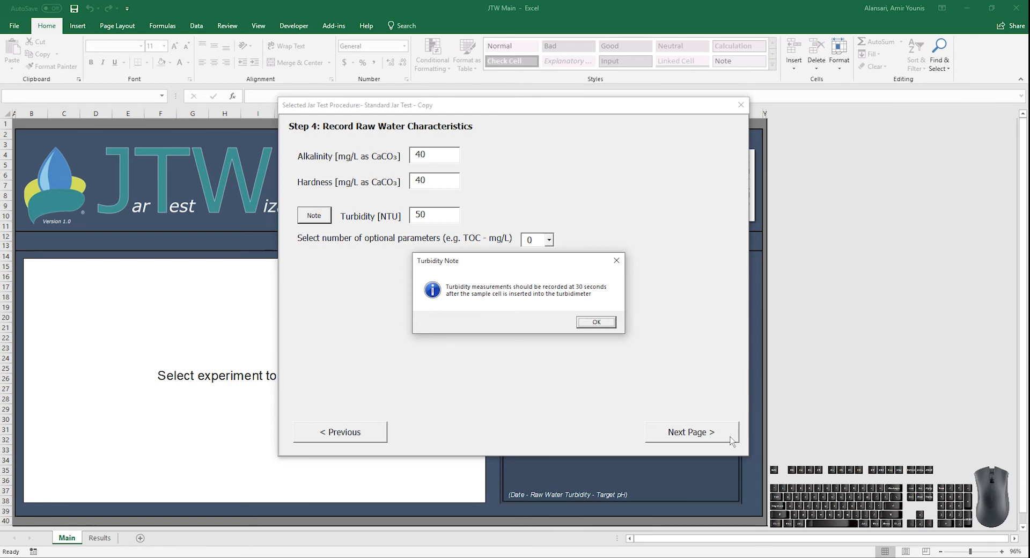
{"action": "key", "text": "Return"}
Add two optional parameters, DOC-mg/L with 4.5 and UV254-1/cm with 0.144, and proceed to the titration
{"action": "left_click", "coordinate": [549, 240]}
{"action": "left_click", "coordinate": [539, 274]}
{"action": "double_click", "coordinate": [365, 262]}
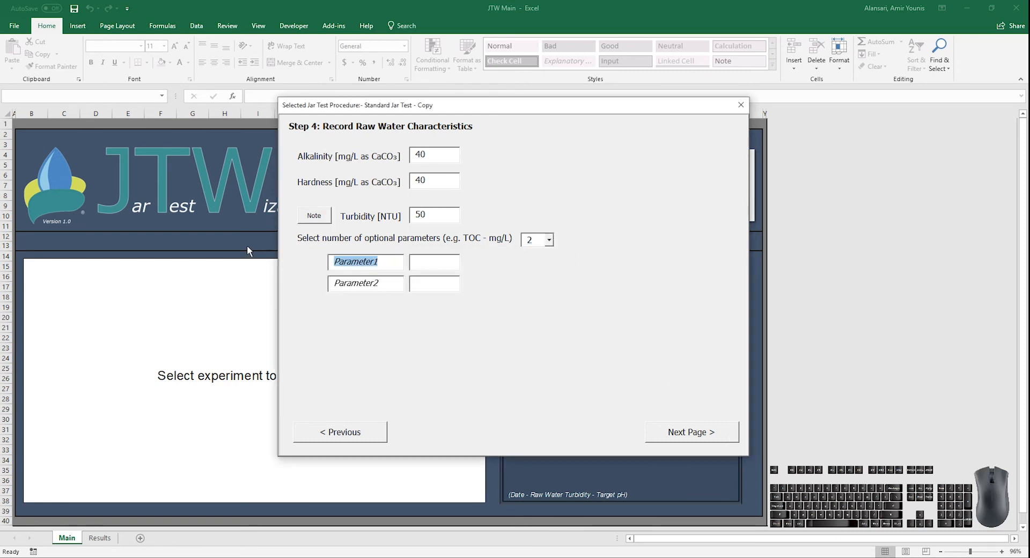
{"action": "type", "text": "DOC"}
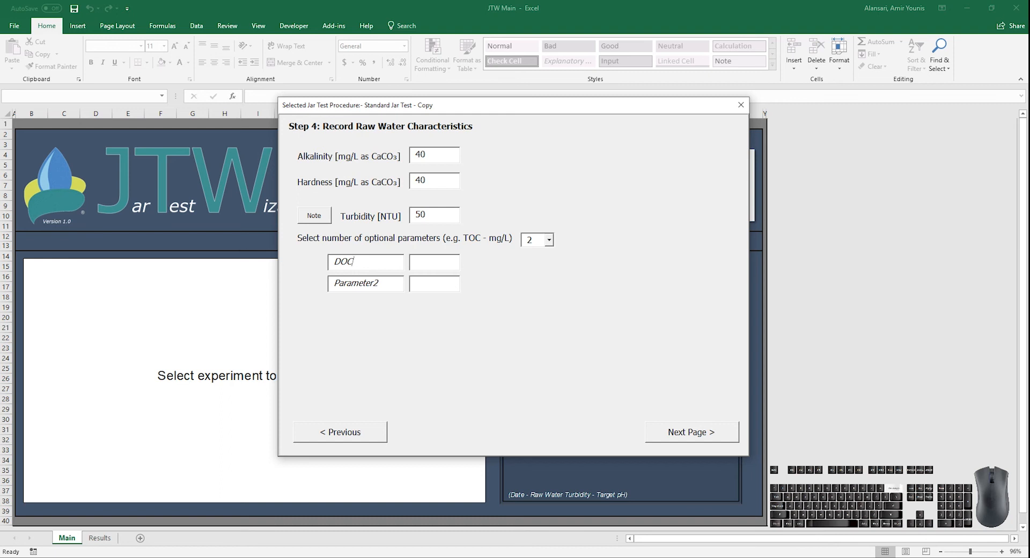
{"action": "type", "text": "-mg/L4.5"}
{"action": "key", "text": "Tab"}
{"action": "type", "text": "UV"}
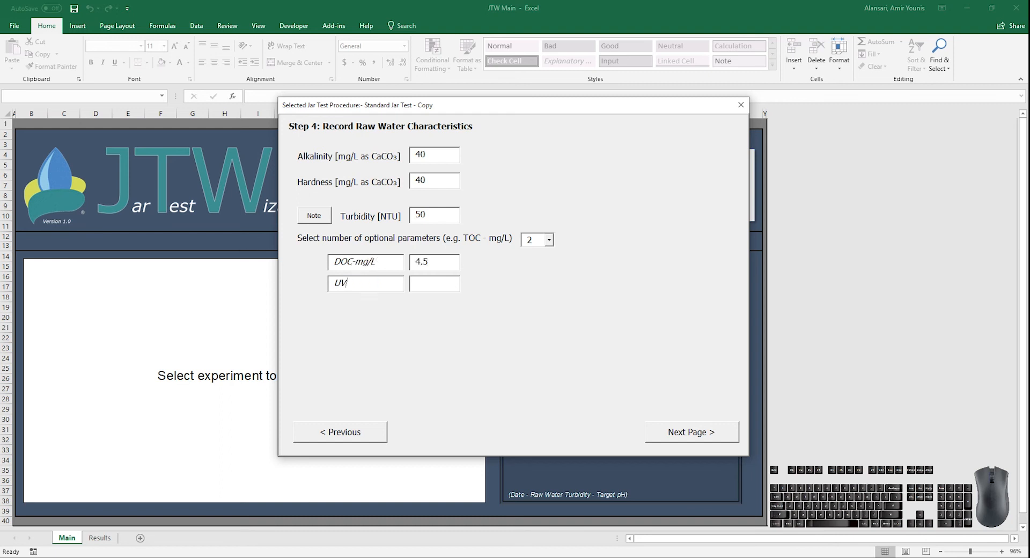
{"action": "type", "text": "254-1/cm"}
{"action": "key", "text": "Tab"}
{"action": "type", "text": "0.144"}
{"action": "left_click", "coordinate": [695, 425]}
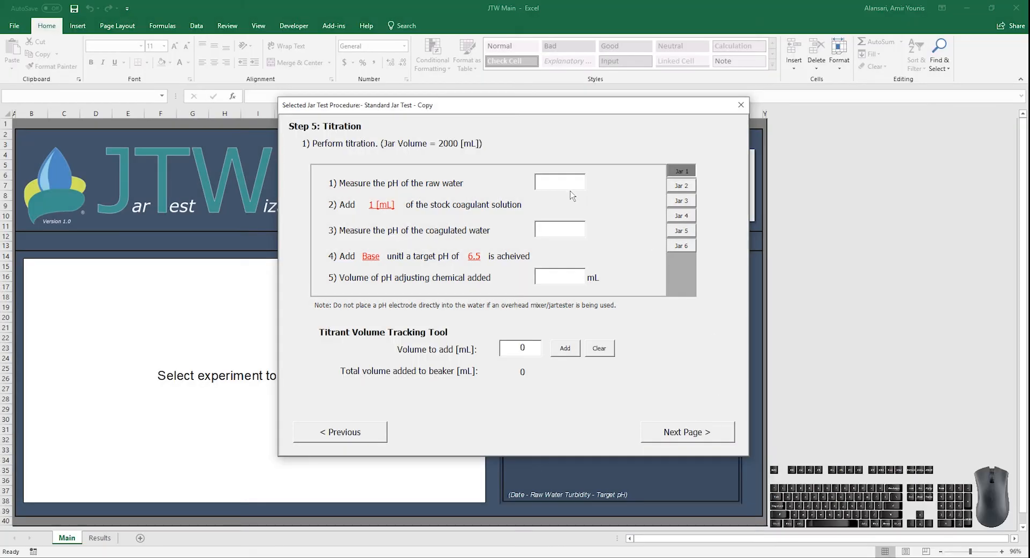
Record jar 1's raw water pH as 8.2 and its coagulated water pH as 6.63
{"action": "left_click", "coordinate": [567, 185]}
{"action": "type", "text": "8.2"}
{"action": "type", "text": "6.63"}
Track titrant additions of 0.1 and 0.4 mL with the volume tool and record 1 mL of pH adjusting chemical for jar 1
{"action": "double_click", "coordinate": [528, 351]}
{"action": "type", "text": "0.1"}
{"action": "left_click", "coordinate": [565, 350]}
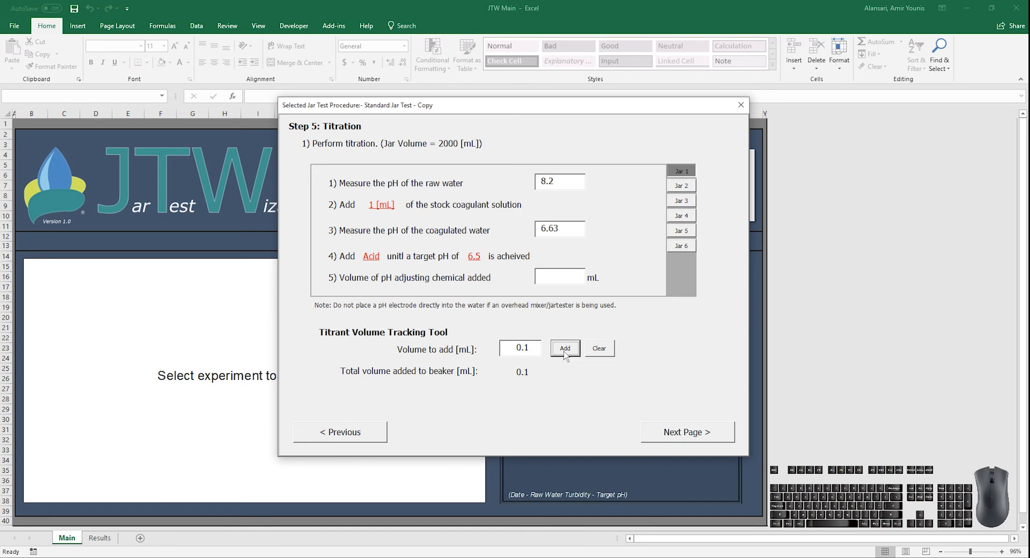
{"action": "left_click", "coordinate": [533, 349]}
{"action": "key", "text": "BackSpace"}
{"action": "type", "text": "4"}
{"action": "left_click", "coordinate": [565, 349]}
{"action": "left_click", "coordinate": [555, 277]}
{"action": "type", "text": "1"}
Record jar 2's titration with raw water pH 8.2, coagulated water pH 6.51 and 0 mL of pH adjusting chemical
{"action": "left_click", "coordinate": [680, 186]}
{"action": "left_click", "coordinate": [556, 182]}
{"action": "type", "text": "8.2"}
{"action": "key", "text": "Tab"}
{"action": "type", "text": "6.51"}
{"action": "key", "text": "Tab"}
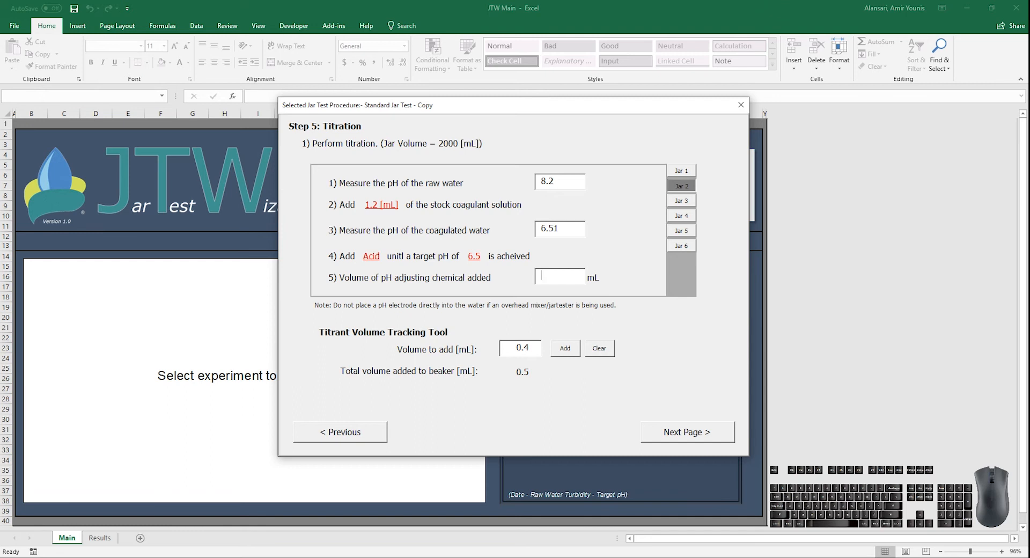
{"action": "type", "text": "0"}
Record jar 3's titration with raw water pH 8.2, coagulated water pH 6.38 and 1 mL of pH adjusting chemical
{"action": "left_click", "coordinate": [682, 200]}
{"action": "left_click", "coordinate": [560, 183]}
{"action": "type", "text": "8.2"}
{"action": "key", "text": "Tab"}
{"action": "type", "text": "6.38"}
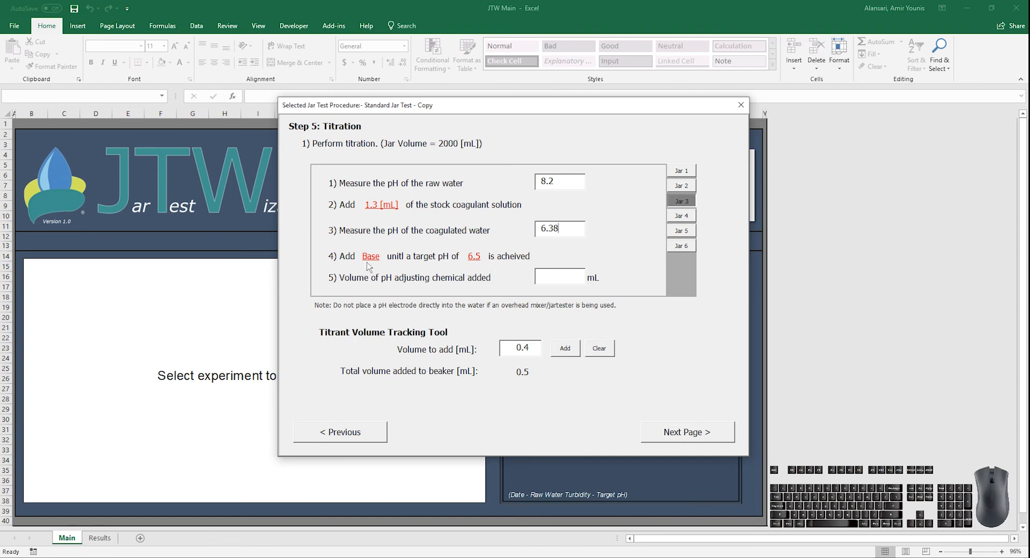
{"action": "left_click", "coordinate": [550, 278]}
{"action": "type", "text": "1"}
Record jar 4's titration with raw water pH 8.2, coagulated water pH 6.16 and 2.5 mL of pH adjusting chemical
{"action": "left_click", "coordinate": [682, 216]}
{"action": "left_click", "coordinate": [577, 175]}
{"action": "type", "text": "8.2"}
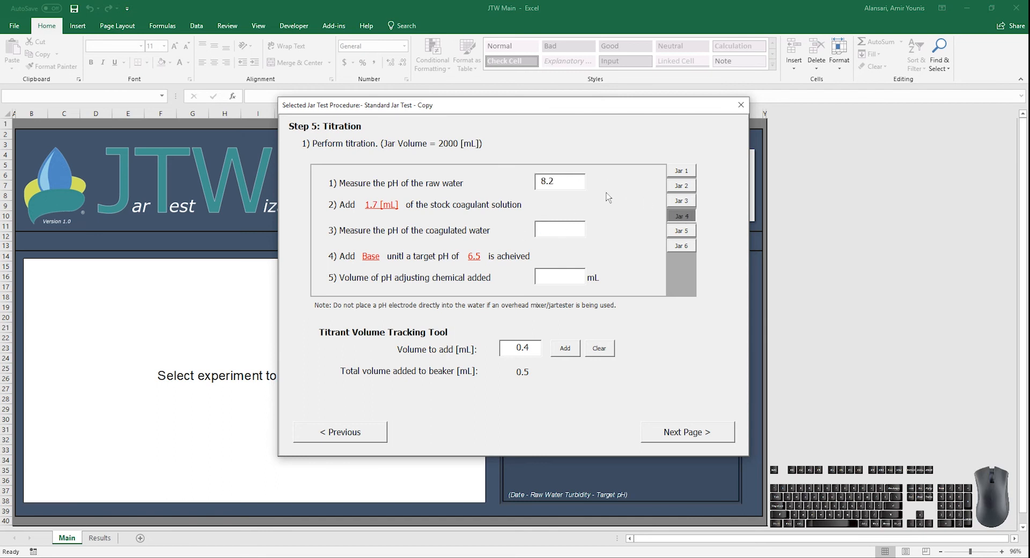
{"action": "key", "text": "Tab"}
{"action": "type", "text": "6.16"}
{"action": "key", "text": "Tab"}
{"action": "type", "text": "2"}
Record titrations at raw pH 8.2: coagulated pH 5.63 with 5.8 mL base for jar 5, and 4.91 with 10.6 mL for jar 6
{"action": "left_click", "coordinate": [682, 231]}
{"action": "type", "text": "8.25.635.8"}
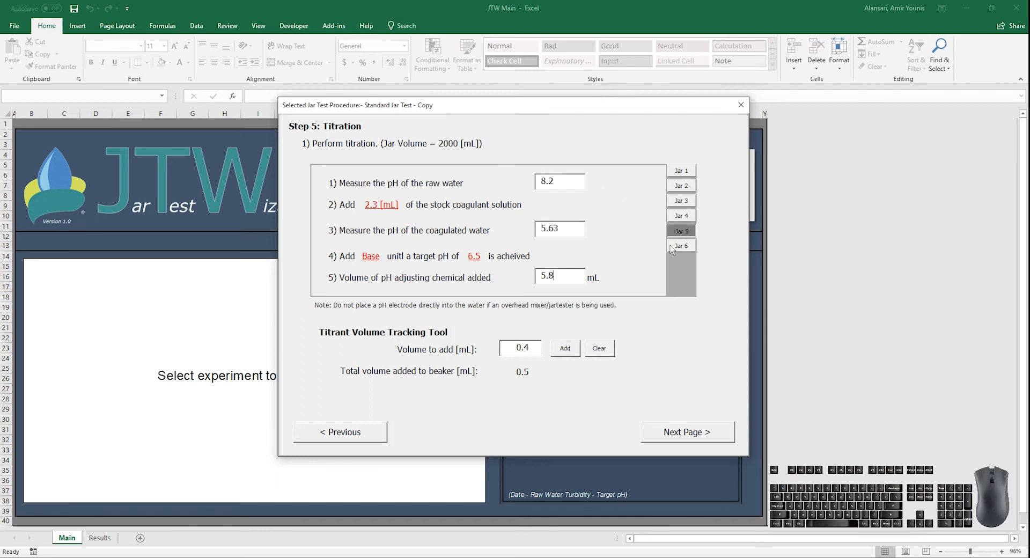
{"action": "left_click", "coordinate": [682, 246]}
{"action": "left_click", "coordinate": [556, 183]}
{"action": "type", "text": "8.2"}
{"action": "key", "text": "Tab"}
{"action": "type", "text": "4.91"}
{"action": "key", "text": "Tab"}
{"action": "type", "text": "10.6"}
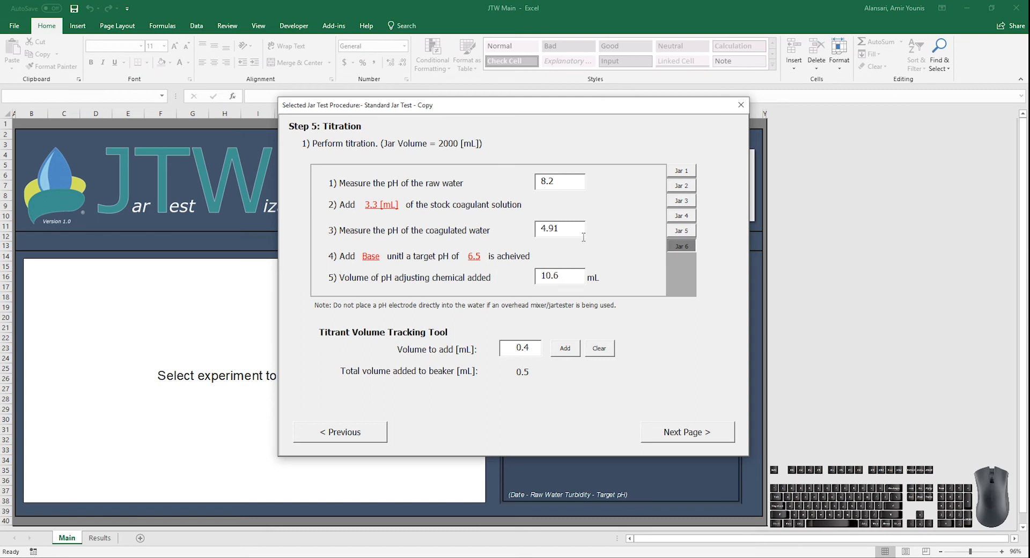
Consult the Syringe Filling Guide in the jar test preparation step and begin the jar test
{"action": "left_click", "coordinate": [690, 445]}
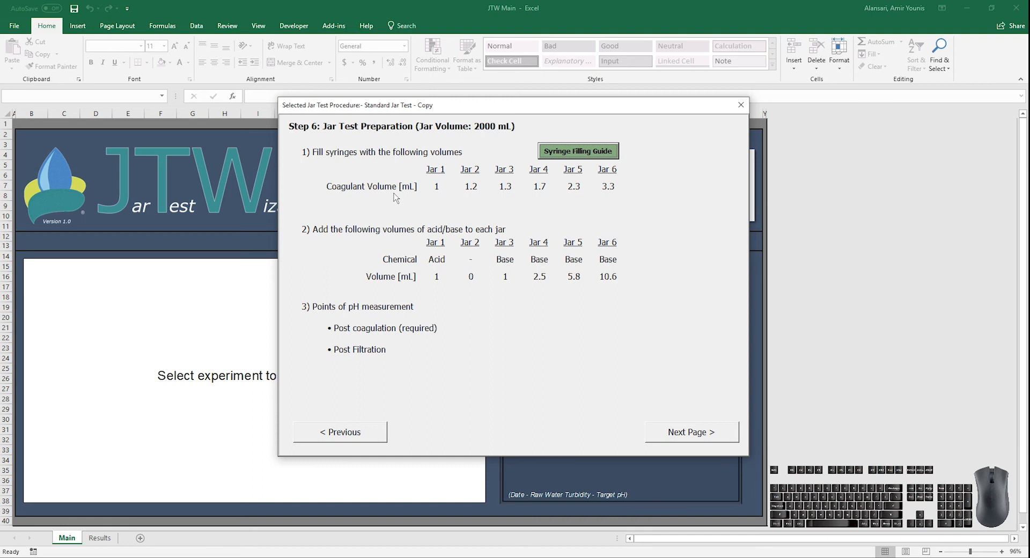
{"action": "left_click", "coordinate": [594, 157]}
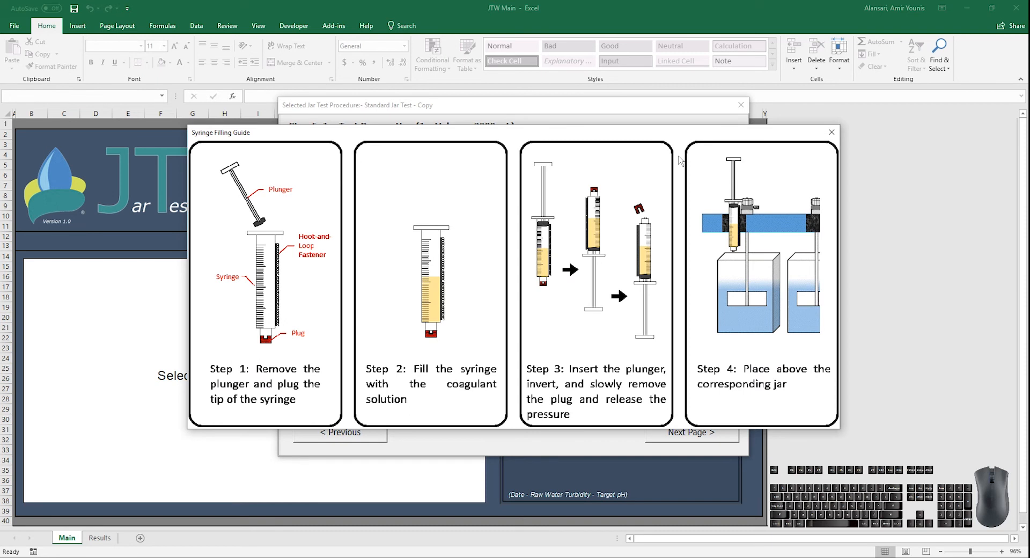
{"action": "left_click", "coordinate": [832, 133]}
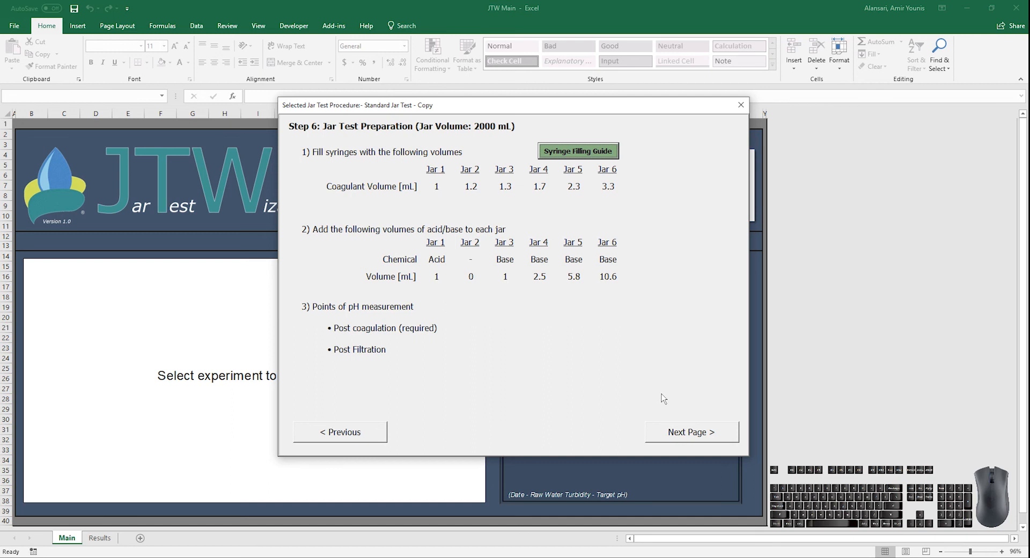
{"action": "left_click", "coordinate": [671, 431]}
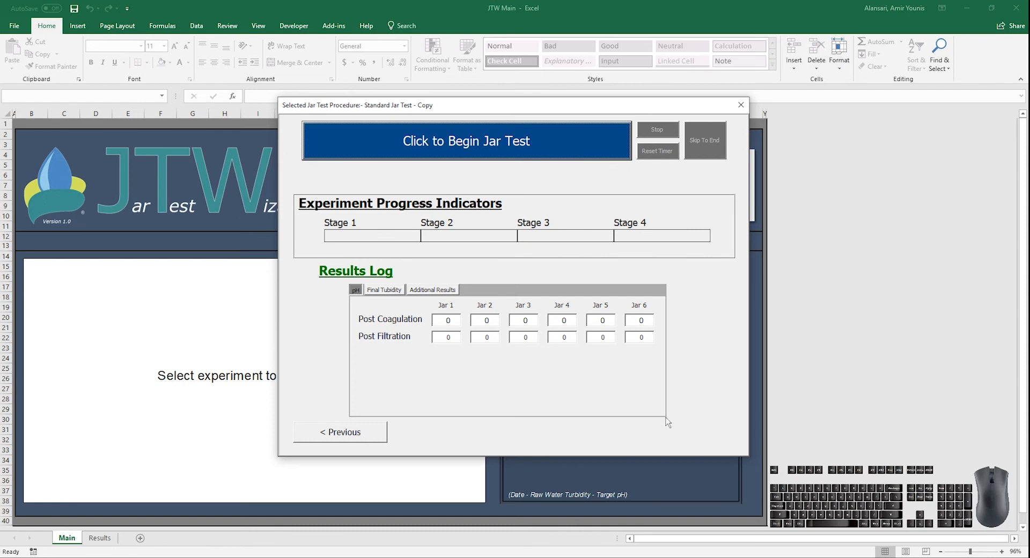
{"action": "left_click", "coordinate": [541, 156]}
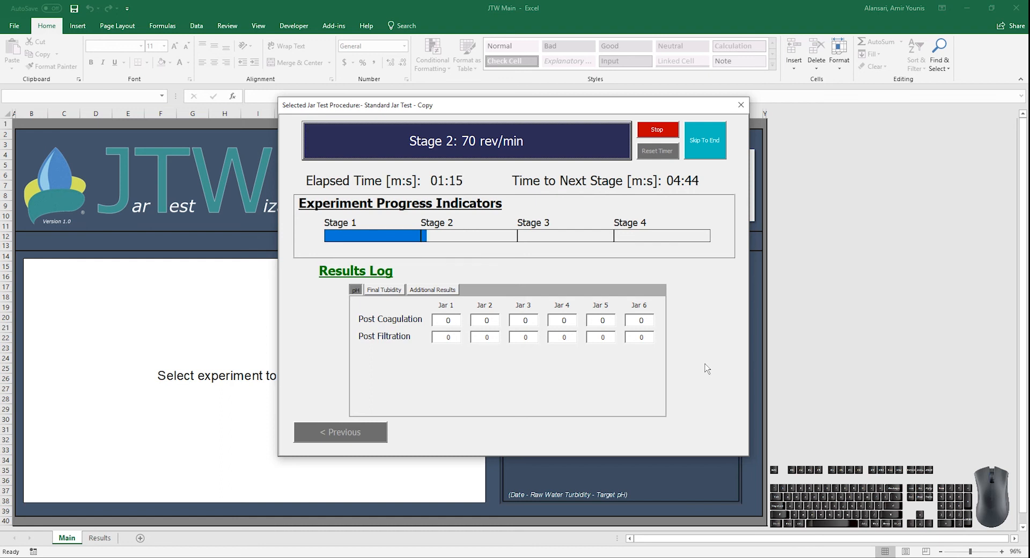
Log post-coagulation pH values of 6.49, 6.53, 6.53, 6.51, 6.5 and 6.43 for jars 1 to 6
{"action": "left_click", "coordinate": [443, 324]}
{"action": "type", "text": "6.49"}
{"action": "key", "text": "Tab"}
{"action": "type", "text": "6.53"}
{"action": "key", "text": "Tab"}
{"action": "type", "text": "6.53"}
{"action": "key", "text": "Tab"}
{"action": "type", "text": "6.51"}
{"action": "key", "text": "Tab"}
{"action": "type", "text": "6.5"}
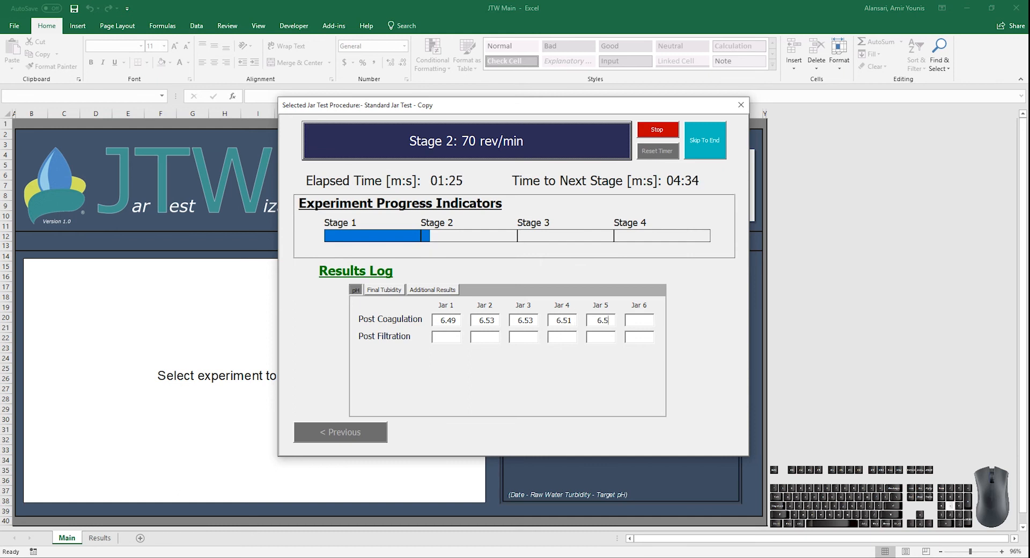
{"action": "key", "text": "Tab"}
{"action": "type", "text": "6.43"}
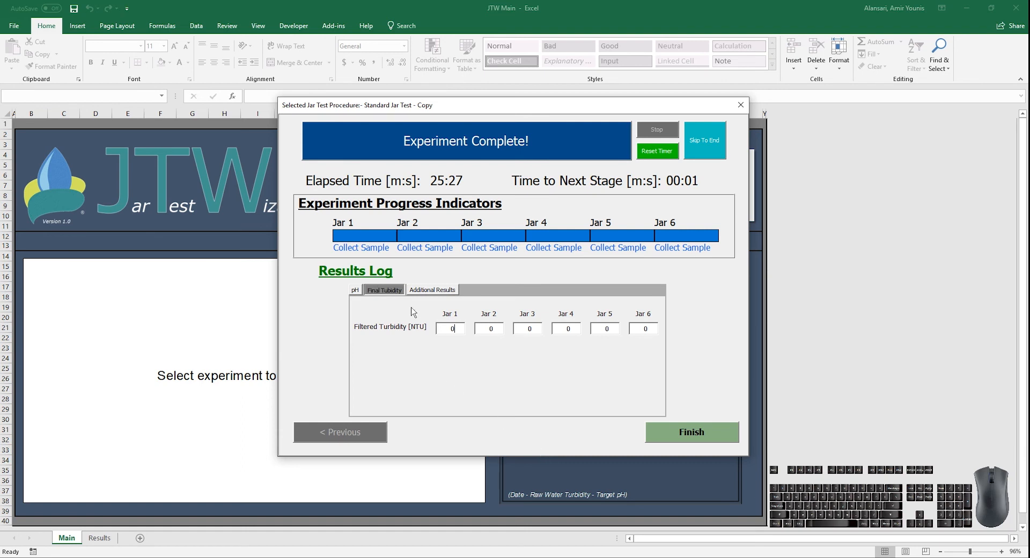
Log the post-filtration pH values, beginning with 6.68, 6.67 and 6.68 for jars 1 to 3
{"action": "left_click", "coordinate": [355, 291]}
{"action": "key", "text": "Tab"}
{"action": "type", "text": "6.67"}
{"action": "key", "text": "Tab"}
{"action": "type", "text": "6.68"}
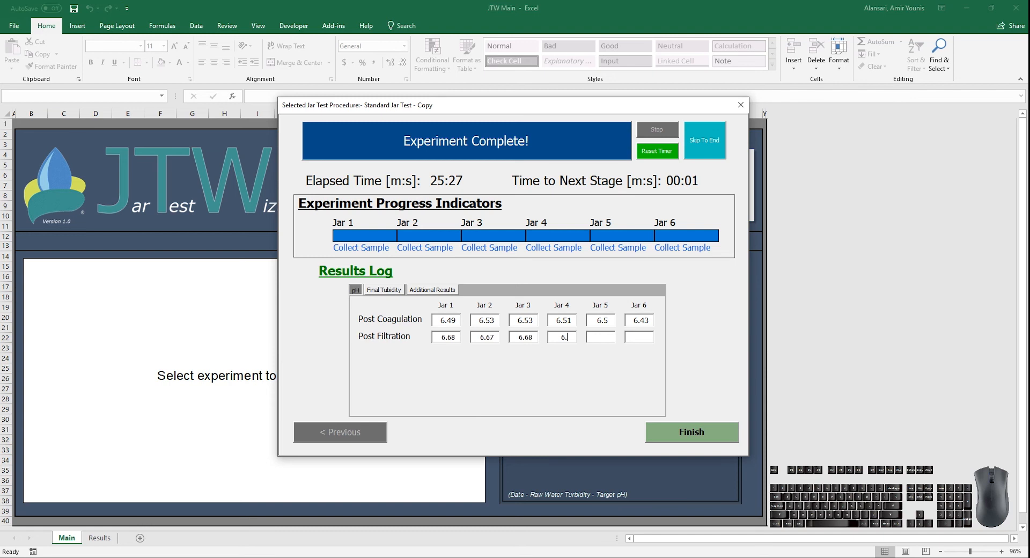
Log the filtered turbidities, entering 0.212, 0.139, 0.12, 0.158 and 0.517 NTU for jars 1 to 5
{"action": "left_click", "coordinate": [384, 291]}
{"action": "type", "text": "0.212"}
{"action": "key", "text": "Tab"}
{"action": "type", "text": "0.139"}
{"action": "key", "text": "Tab"}
{"action": "type", "text": "0.157"}
{"action": "key", "text": "Tab"}
{"action": "type", "text": "0.2"}
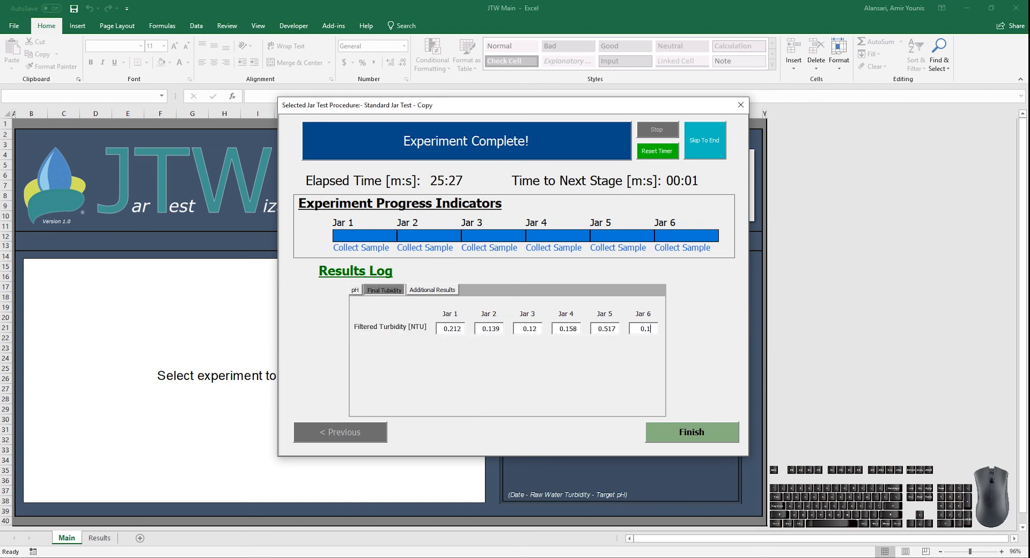
View the additional results log and finish the experiment to generate the Jar Test Report
{"action": "left_click", "coordinate": [432, 291]}
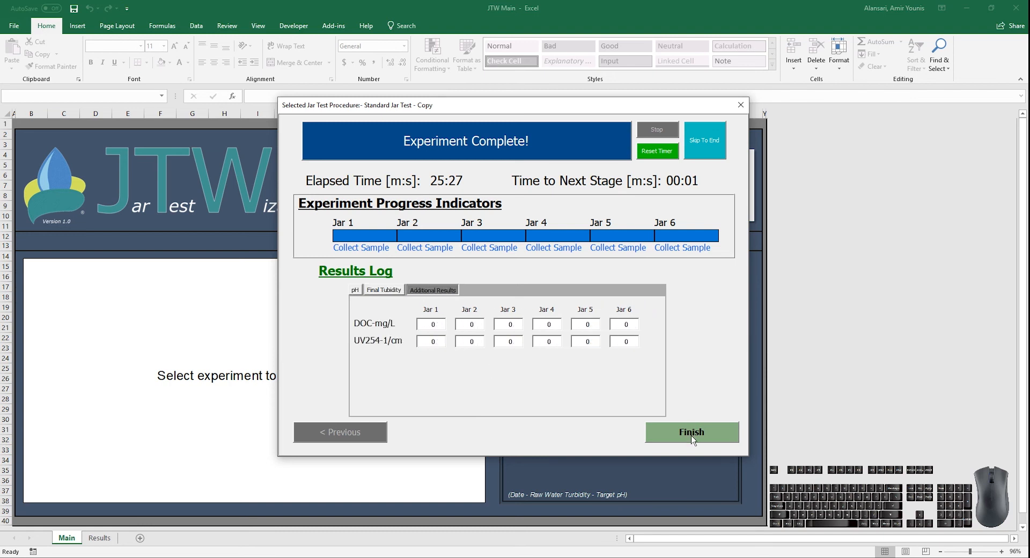
{"action": "left_click", "coordinate": [692, 438]}
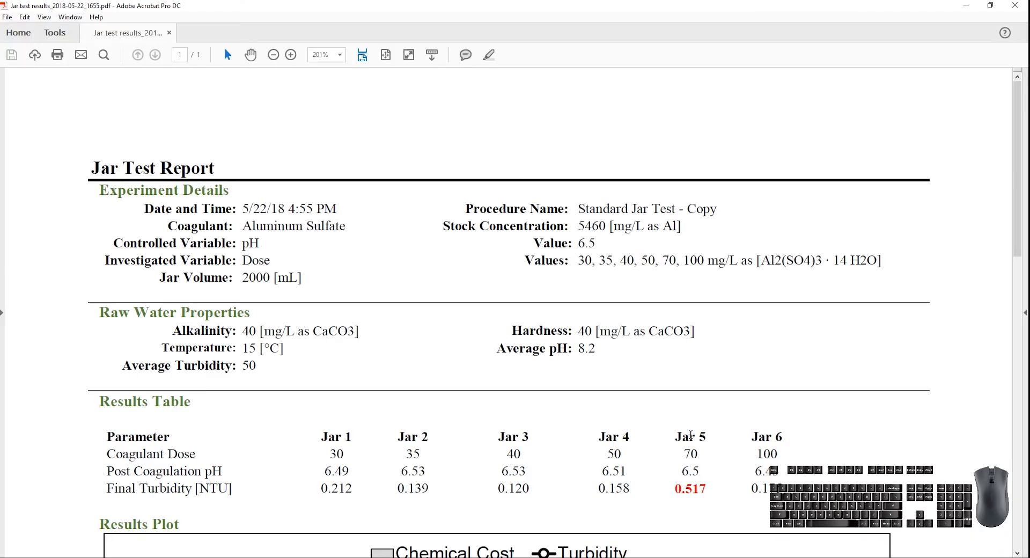
Examine the Jar Test Report's raw water properties, results table, results plot and results quality assessment
{"action": "scroll", "coordinate": [677, 399], "scroll_direction": "down", "scroll_amount": 3}
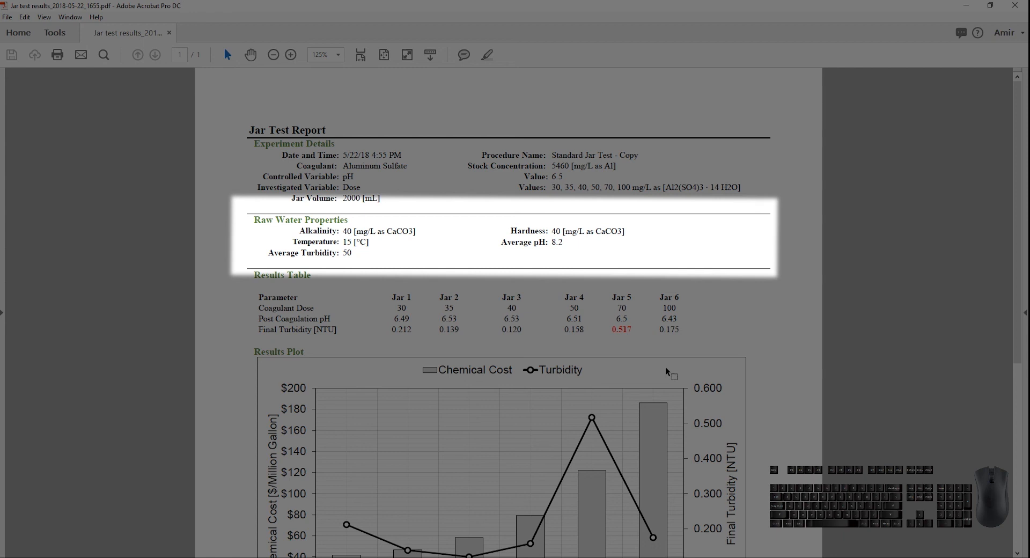
{"action": "scroll", "coordinate": [865, 387], "scroll_direction": "down", "scroll_amount": 5}
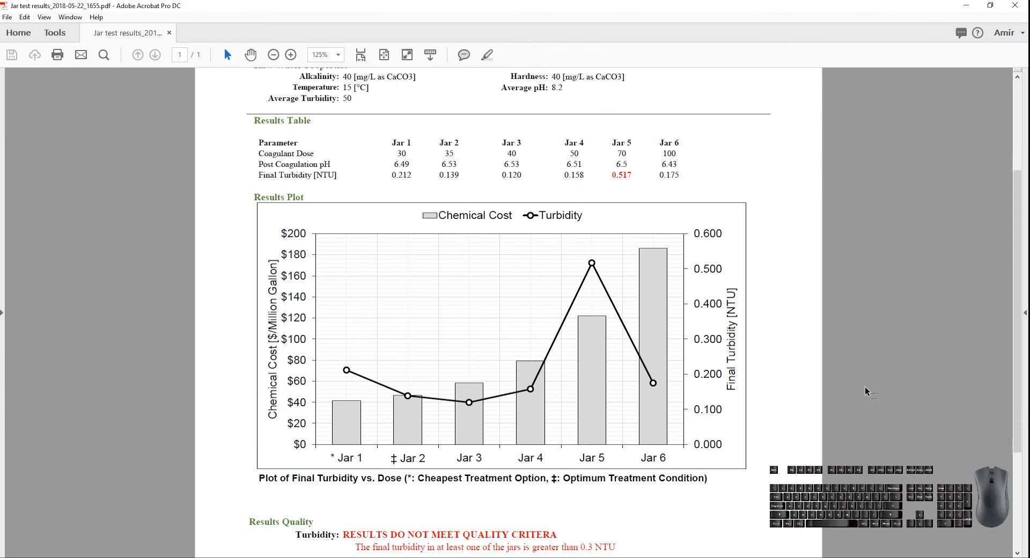
{"action": "scroll", "coordinate": [865, 392], "scroll_direction": "down", "scroll_amount": 1}
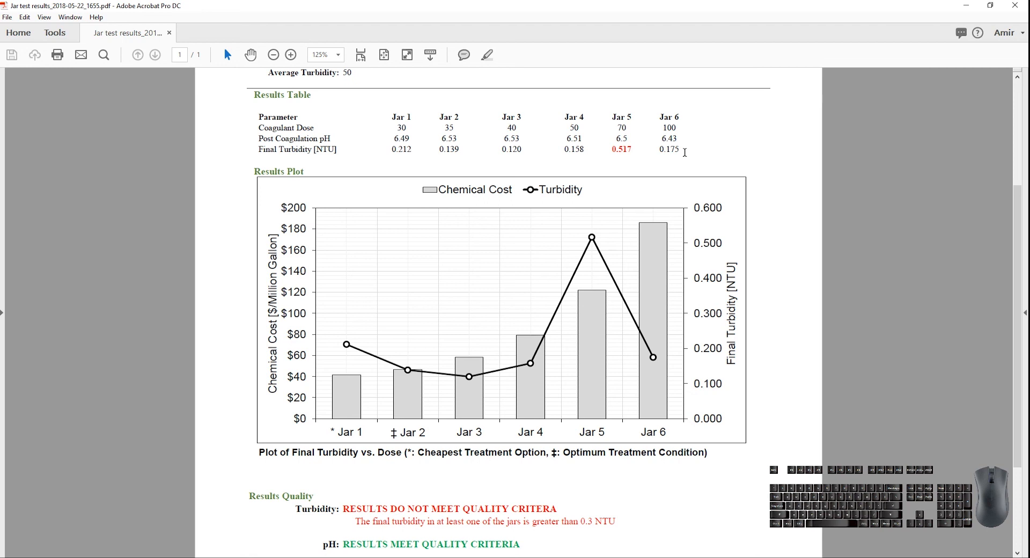
{"action": "scroll", "coordinate": [686, 152], "scroll_direction": "up", "scroll_amount": 3}
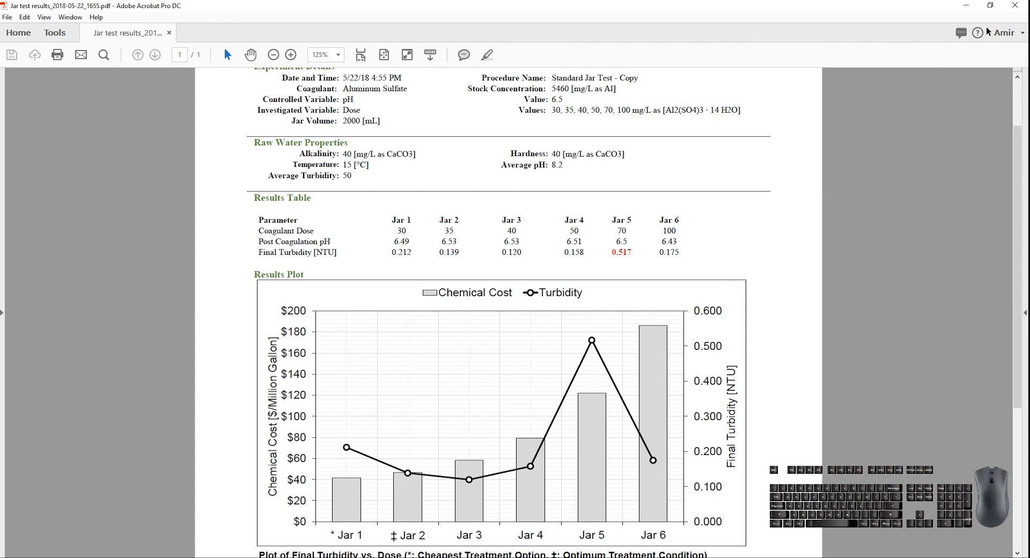
Close the report and the saved procedures window, and open the workbook's Results sheet
{"action": "left_click", "coordinate": [1016, 6]}
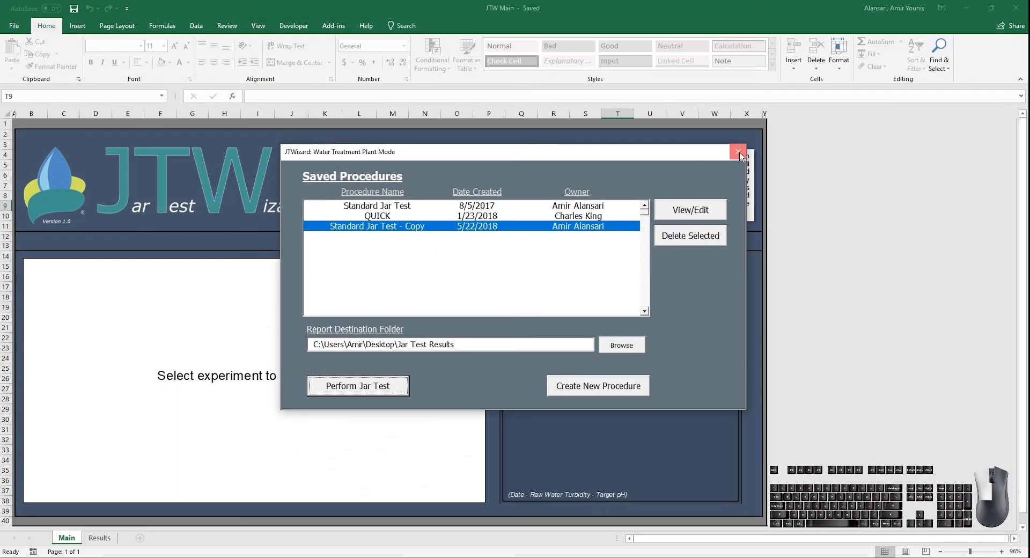
{"action": "left_click", "coordinate": [739, 152]}
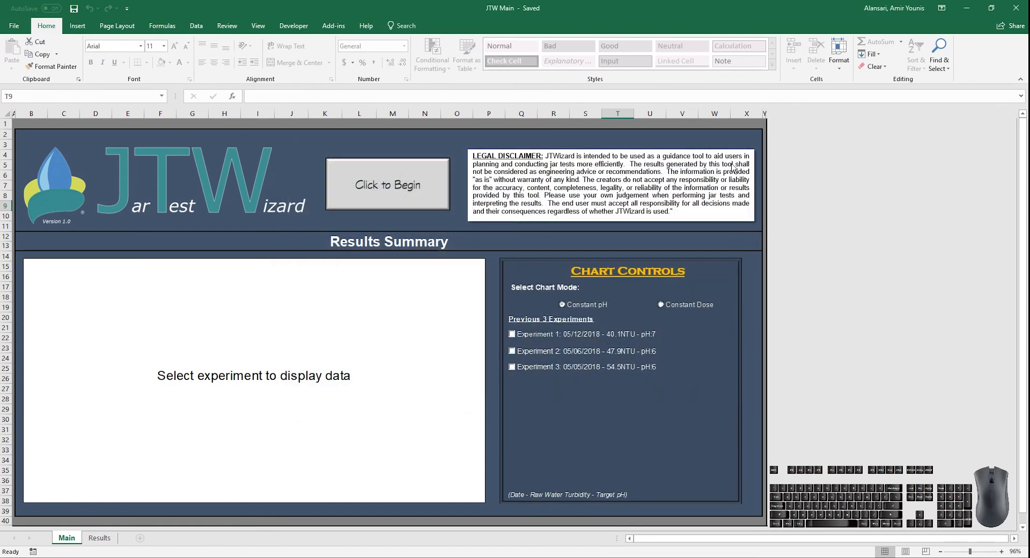
{"action": "left_click", "coordinate": [100, 538]}
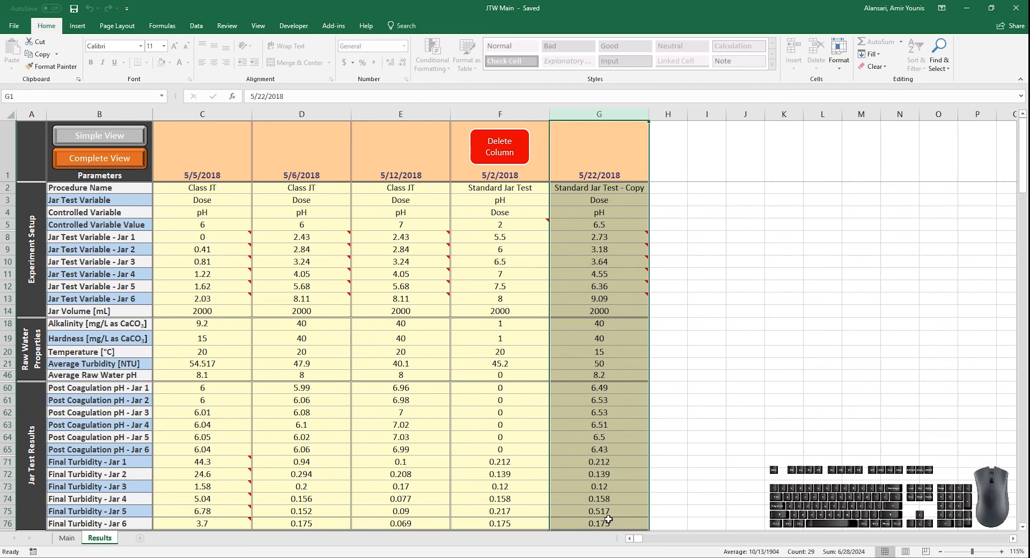
{"action": "left_click", "coordinate": [704, 483]}
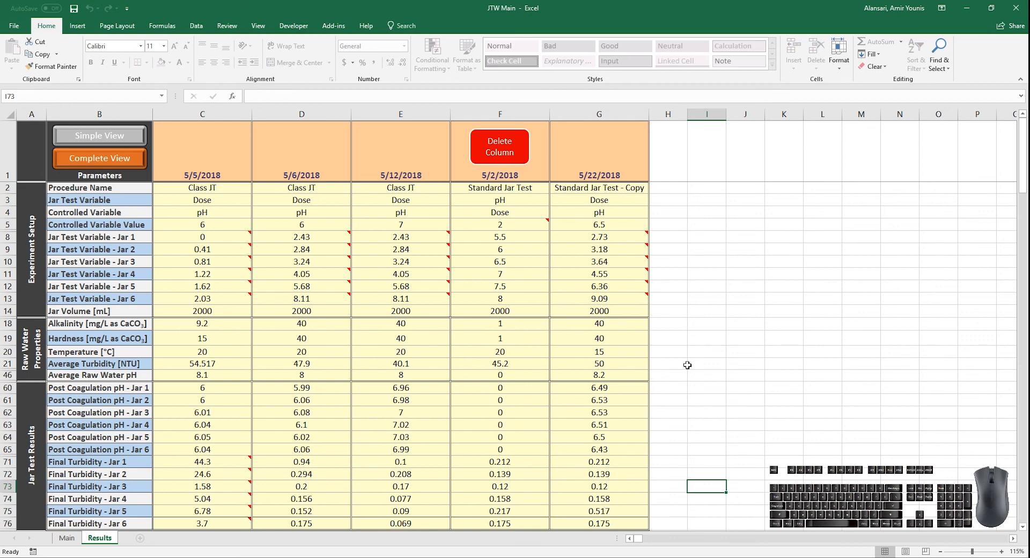
Expand the results to the complete view, review all parameter rows through the optional results, and return to the simple view
{"action": "scroll", "coordinate": [687, 365], "scroll_direction": "down", "scroll_amount": 1}
{"action": "scroll", "coordinate": [687, 364], "scroll_direction": "up", "scroll_amount": 1}
{"action": "left_click", "coordinate": [134, 157]}
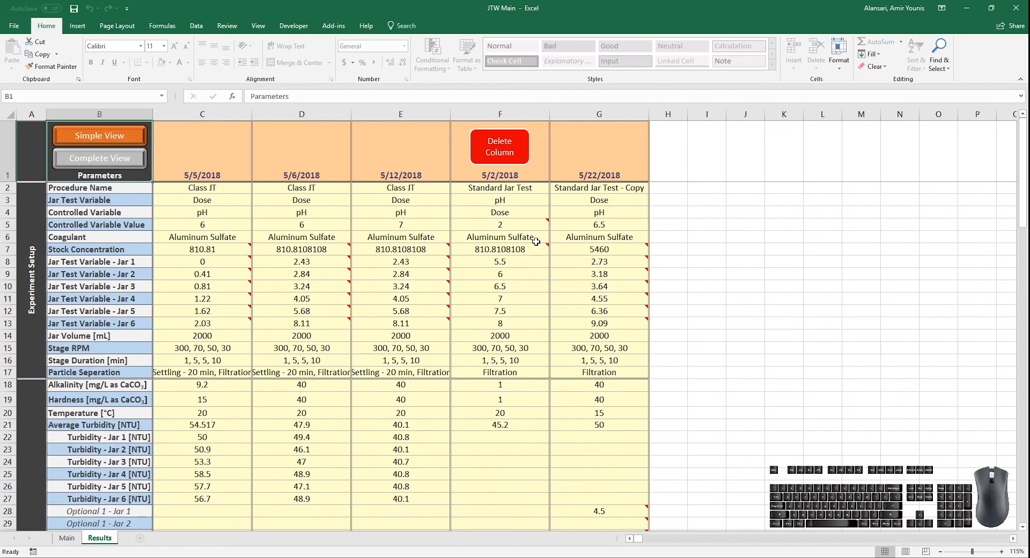
{"action": "scroll", "coordinate": [536, 241], "scroll_direction": "down", "scroll_amount": 13}
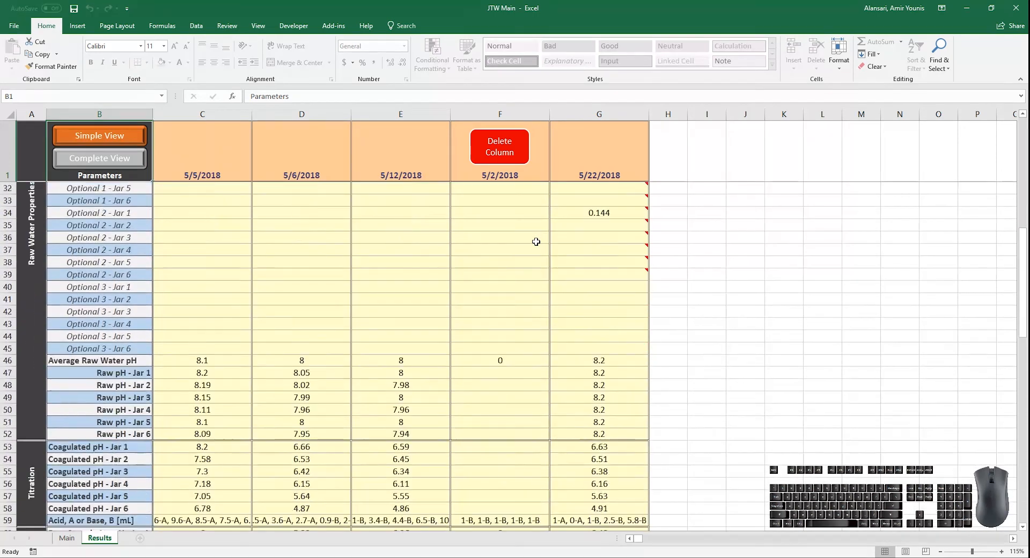
{"action": "scroll", "coordinate": [536, 242], "scroll_direction": "down", "scroll_amount": 12}
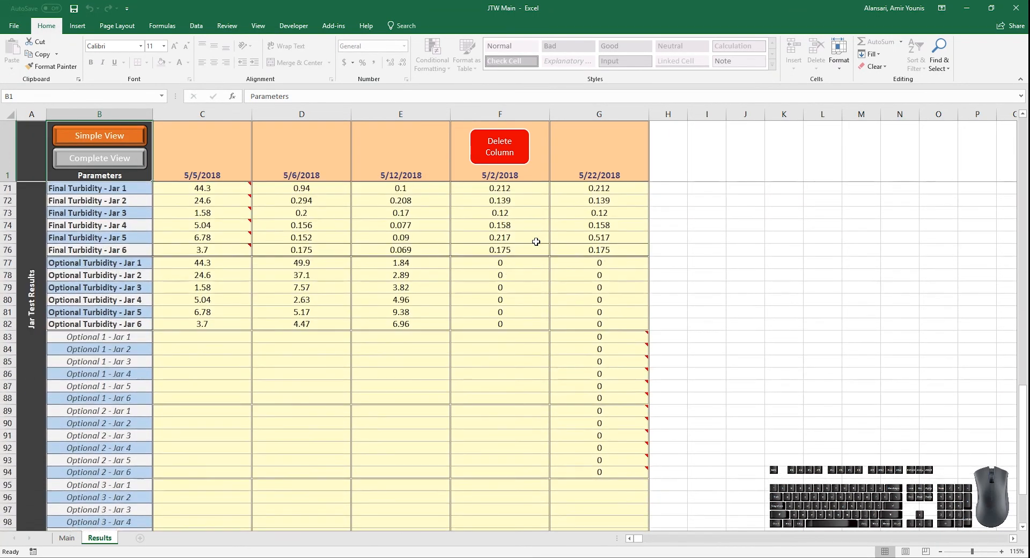
{"action": "scroll", "coordinate": [536, 242], "scroll_direction": "up", "scroll_amount": 17}
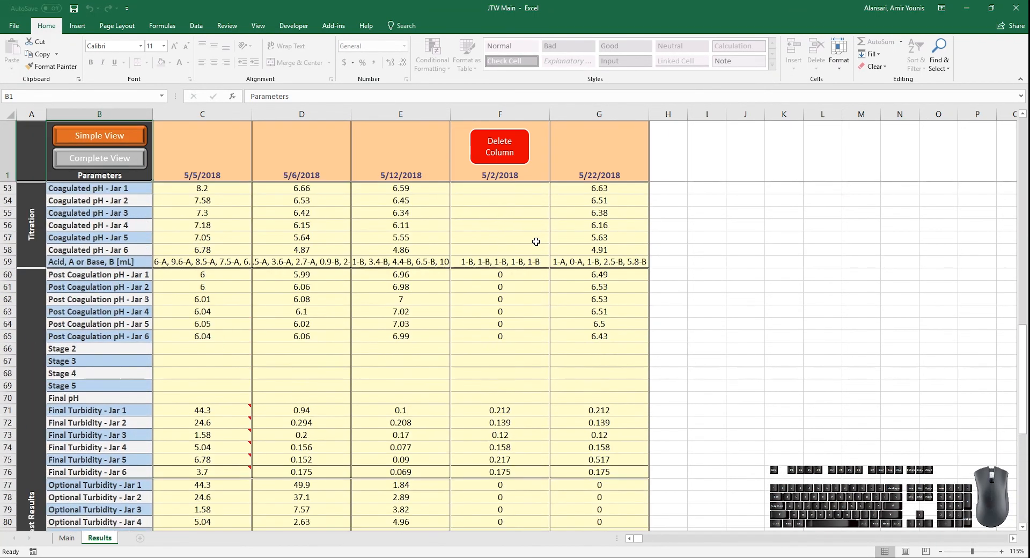
{"action": "scroll", "coordinate": [536, 242], "scroll_direction": "up", "scroll_amount": 8}
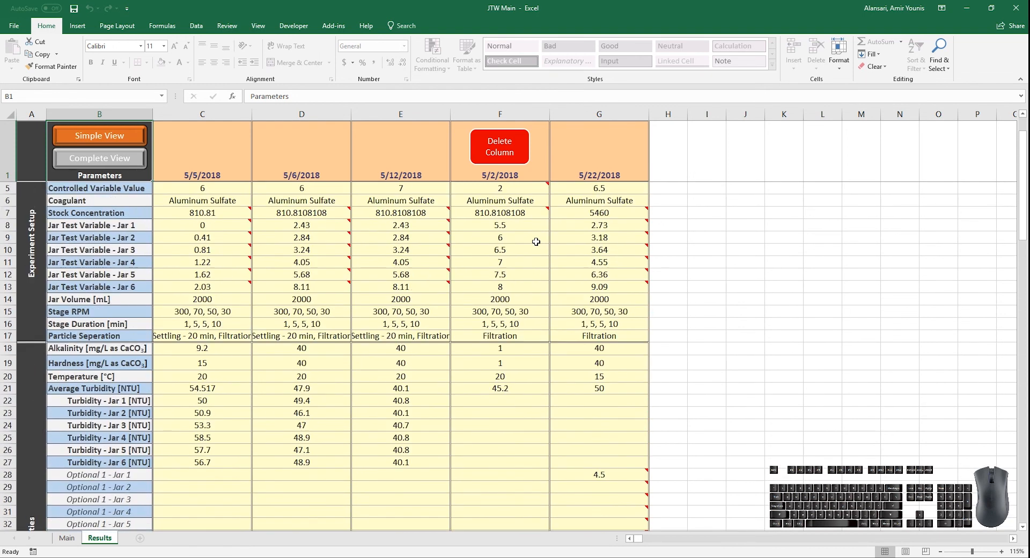
{"action": "left_click", "coordinate": [119, 138]}
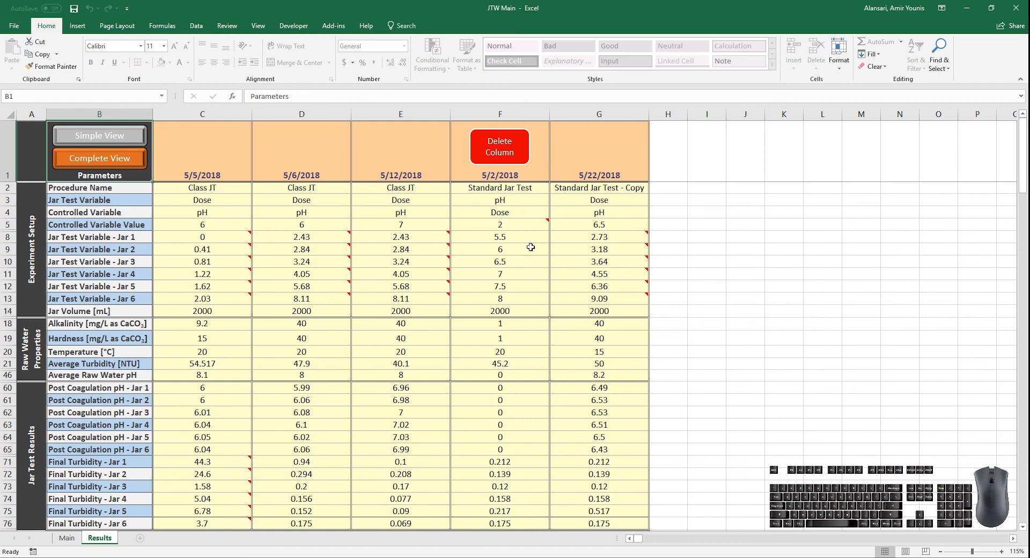
Try to edit empty cell J13 outside the results table and the "Jar Test Variable - Jar 2" label in B9
{"action": "left_click", "coordinate": [732, 299]}
{"action": "double_click", "coordinate": [733, 299]}
{"action": "left_click", "coordinate": [518, 315]}
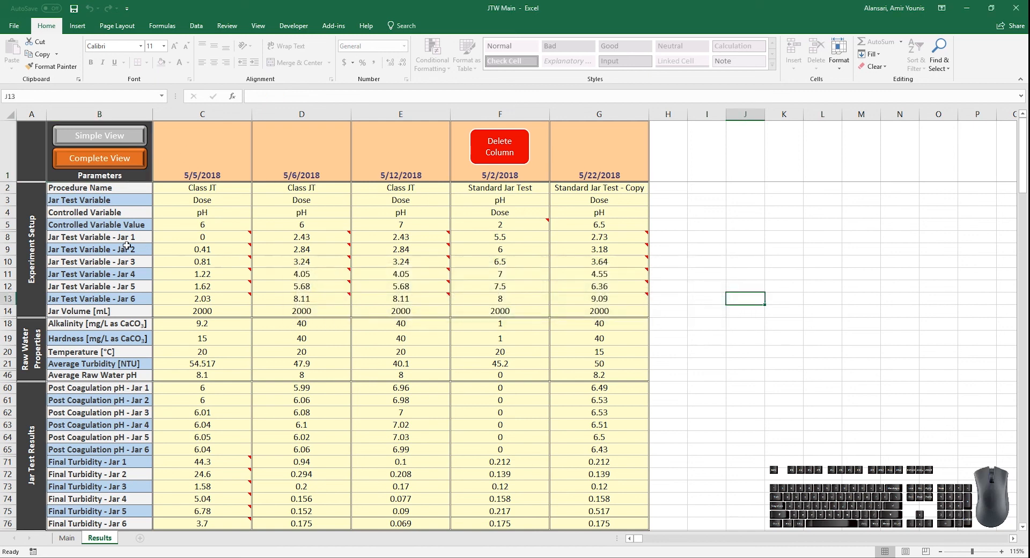
{"action": "left_click", "coordinate": [126, 248]}
{"action": "double_click", "coordinate": [125, 246]}
{"action": "key", "text": "Return"}
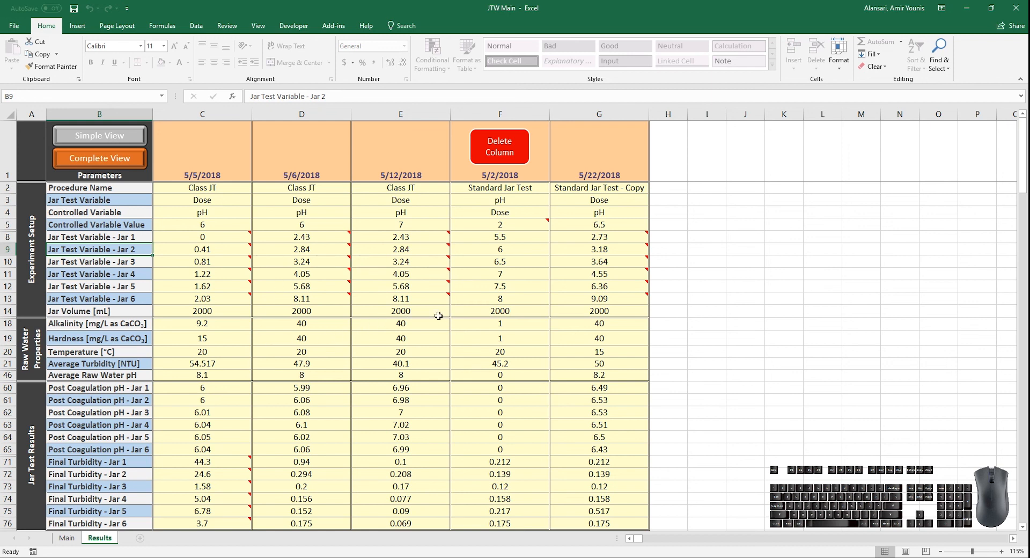
Set the average turbidity of the 5/22/2018 test to 45 NTU
{"action": "left_click", "coordinate": [602, 366]}
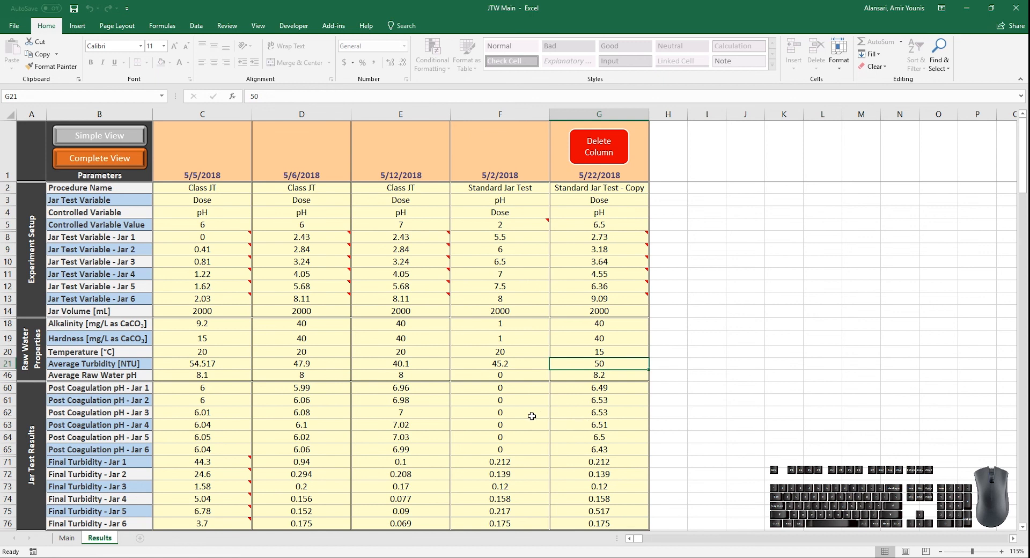
{"action": "double_click", "coordinate": [598, 363]}
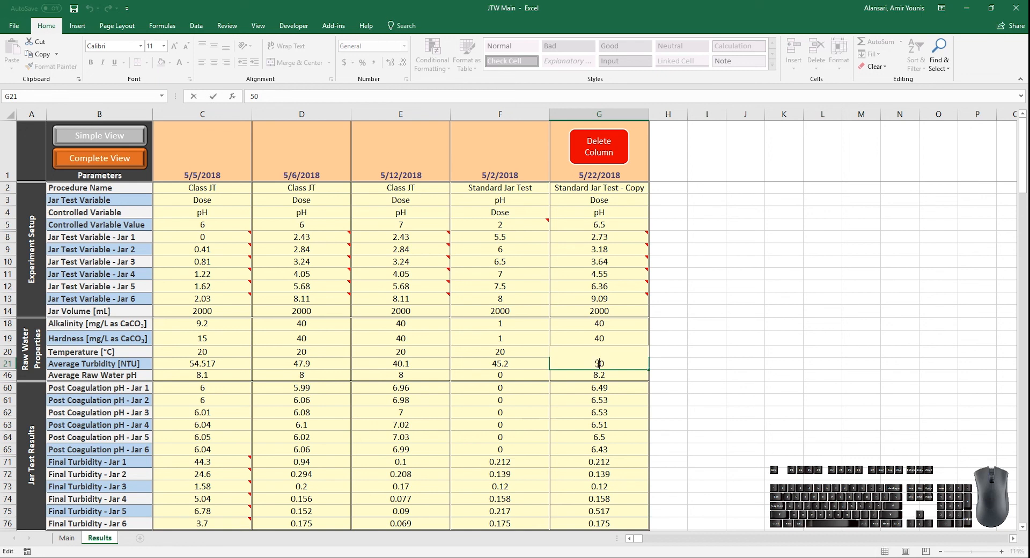
{"action": "double_click", "coordinate": [606, 364]}
{"action": "type", "text": "45"}
{"action": "key", "text": "Return"}
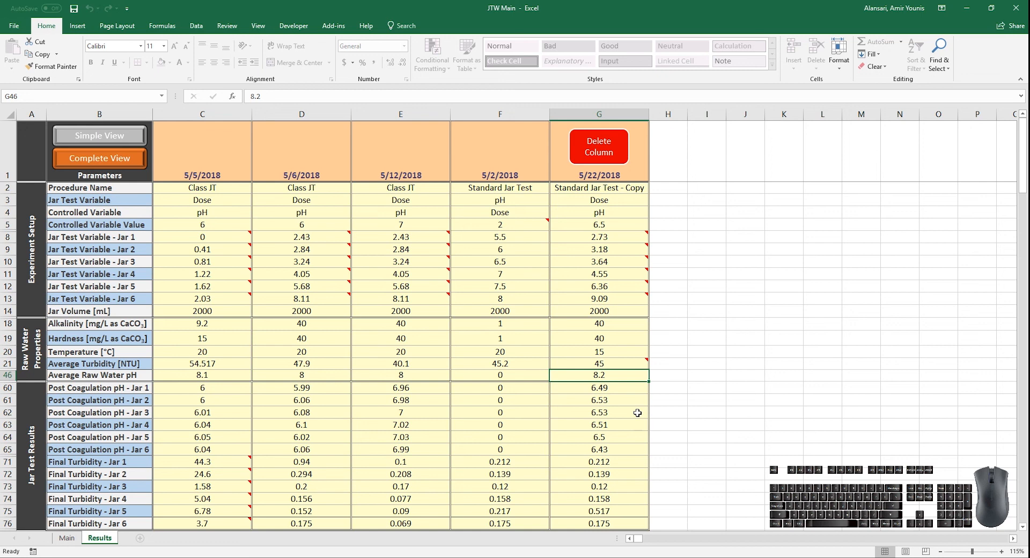
Set the 5/22/2018 test's average turbidity back to 50 NTU and view the cell's edit history note
{"action": "mouse_move", "coordinate": [623, 364]}
{"action": "key", "text": "ctrl+z"}
{"action": "left_click", "coordinate": [627, 365]}
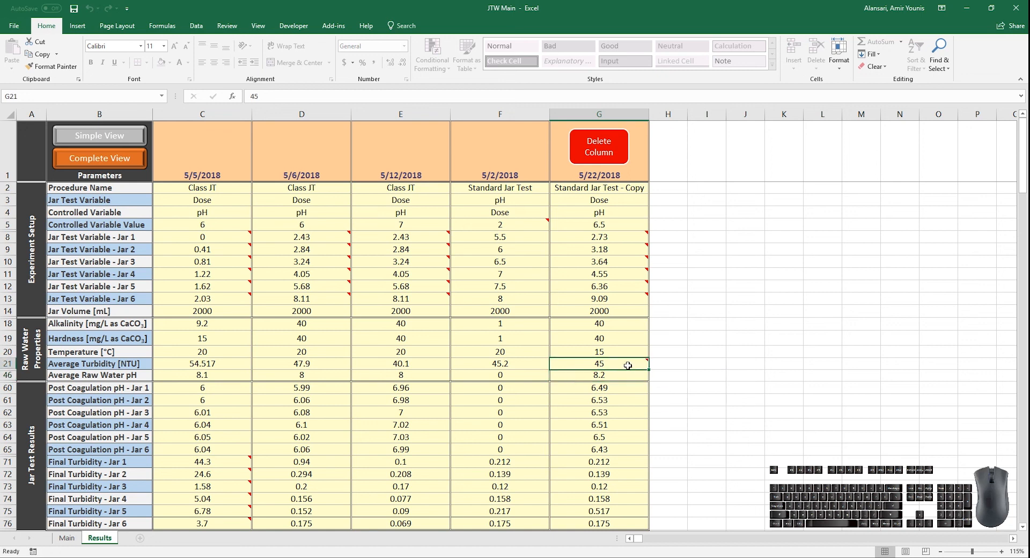
{"action": "type", "text": "50"}
{"action": "key", "text": "Return"}
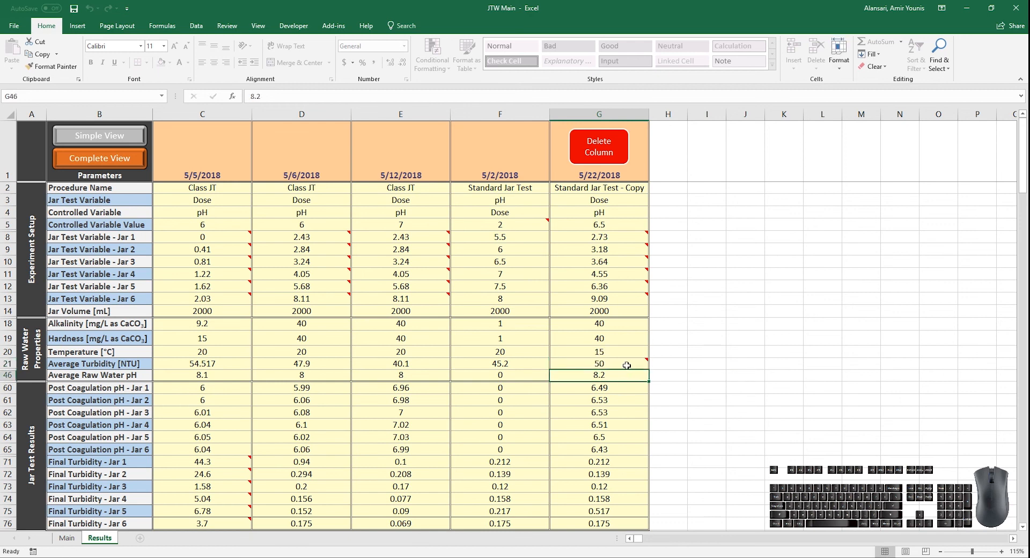
{"action": "mouse_move", "coordinate": [626, 364]}
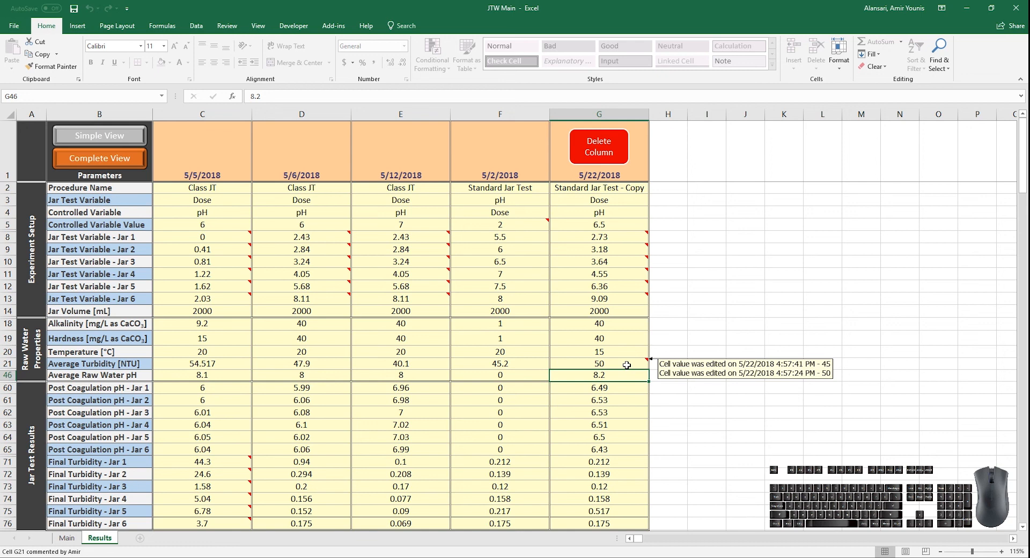
Delete the 5/22/2018 test's average turbidity value and view the cell's edit history note
{"action": "left_click", "coordinate": [628, 411]}
{"action": "left_click", "coordinate": [609, 365]}
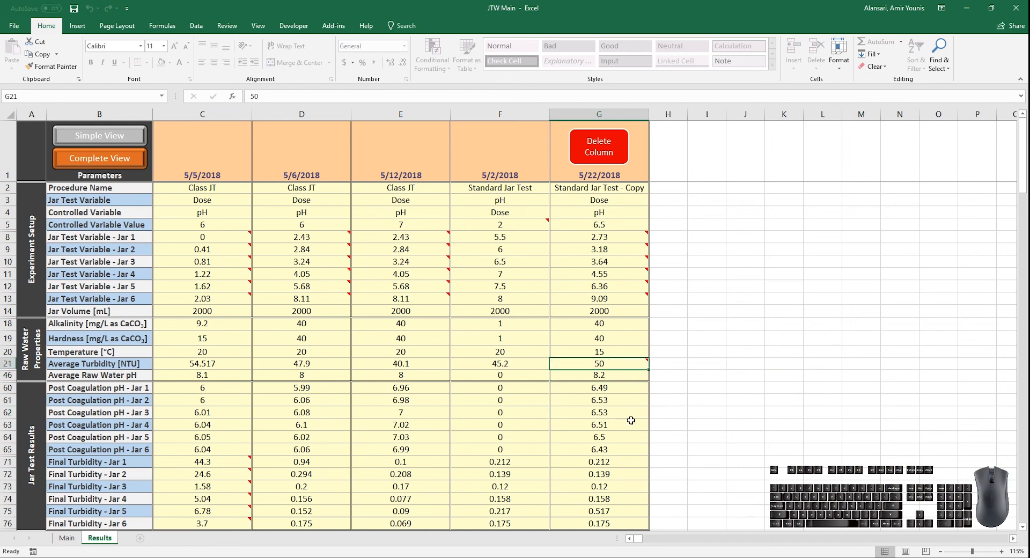
{"action": "key", "text": "Delete"}
{"action": "left_click", "coordinate": [604, 412]}
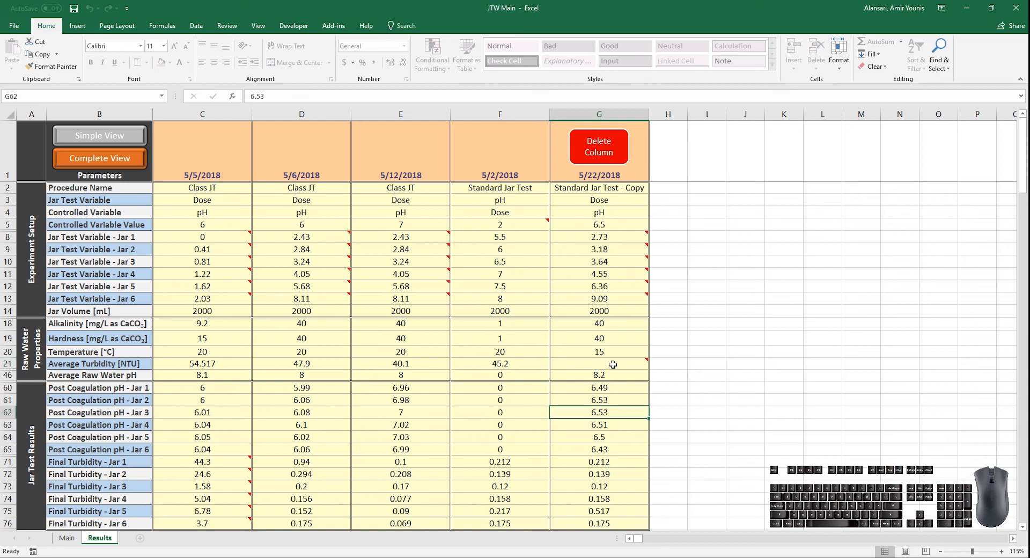
{"action": "mouse_move", "coordinate": [613, 365]}
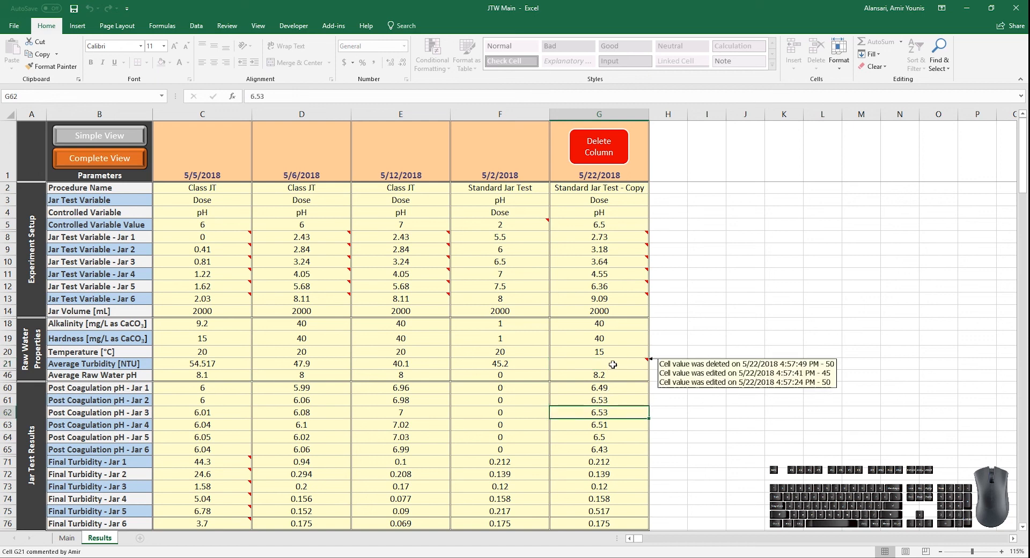
Enter 45 NTU in the emptied average turbidity cell of the 5/22/2018 test
{"action": "left_click", "coordinate": [616, 400]}
{"action": "left_click", "coordinate": [617, 366]}
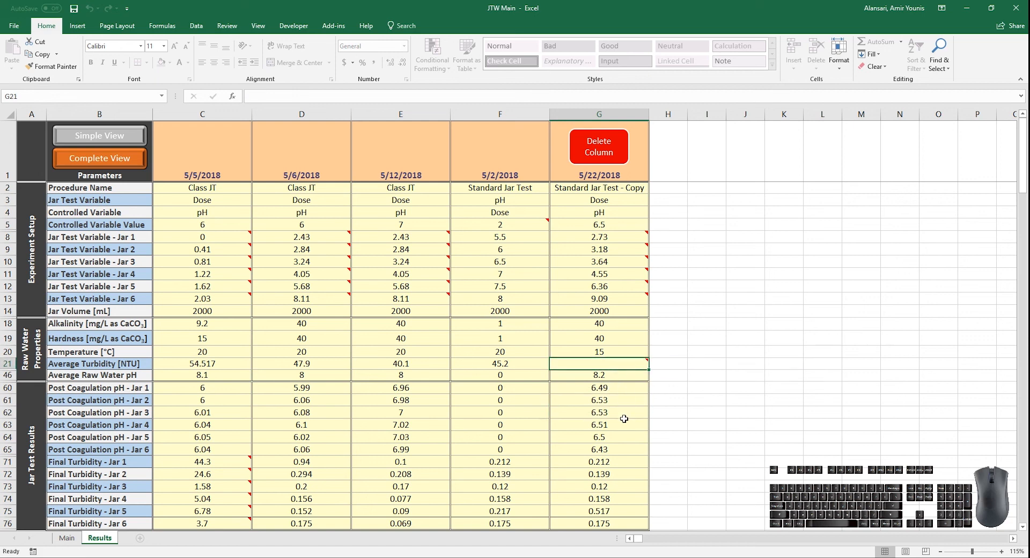
{"action": "type", "text": "45"}
{"action": "key", "text": "Return"}
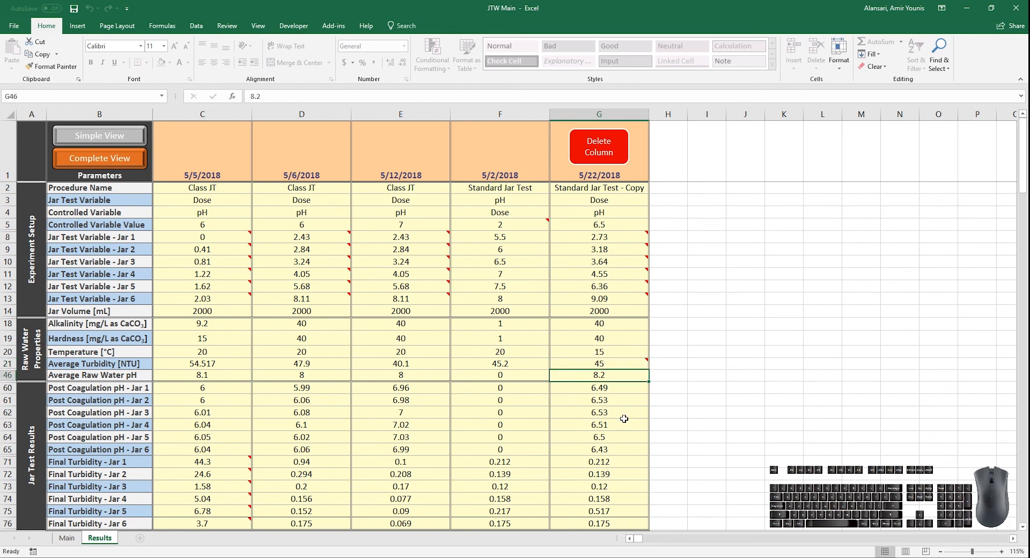
{"action": "mouse_move", "coordinate": [626, 366]}
{"action": "left_click", "coordinate": [583, 325]}
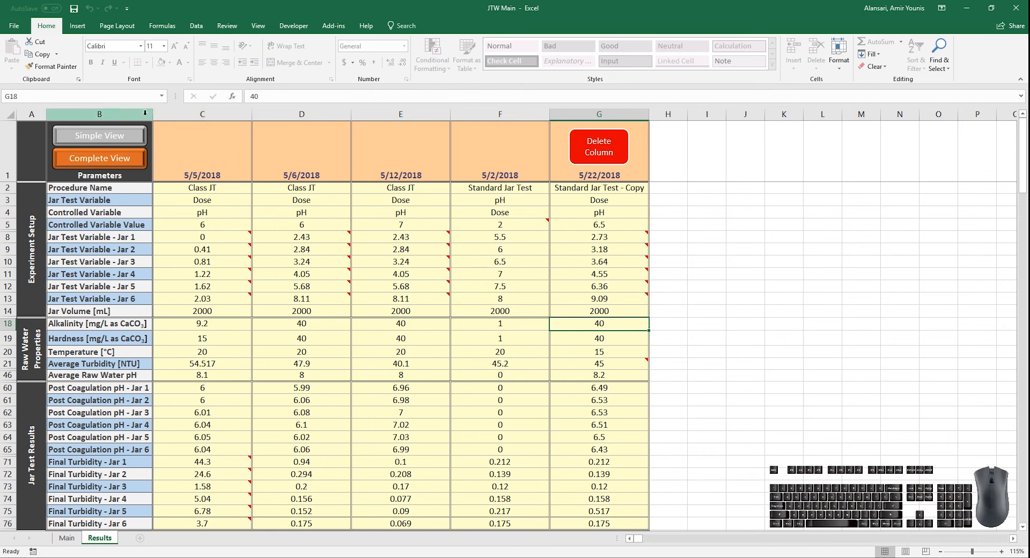
Copy results columns B to G and paste them into a new blank workbook starting at A1
{"action": "left_click_drag", "start_coordinate": [145, 114], "coordinate": [575, 120]}
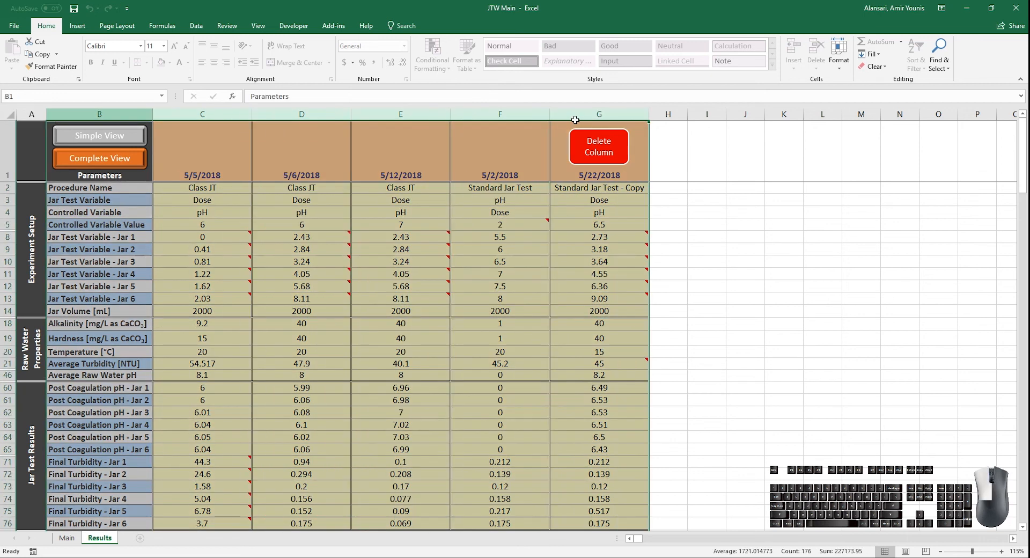
{"action": "mouse_move", "coordinate": [344, 236]}
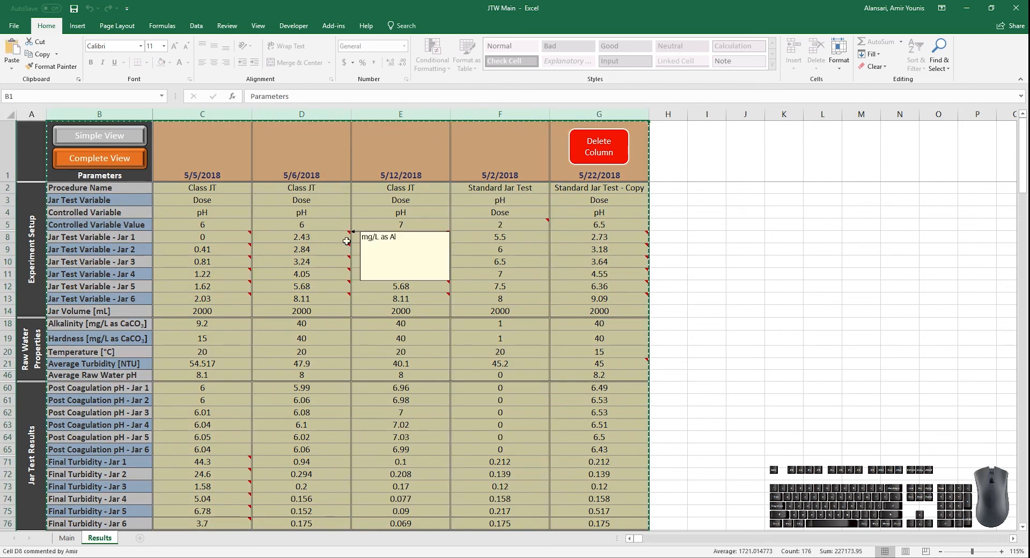
{"action": "key", "text": "ctrl+c"}
{"action": "key", "text": "ctrl+n"}
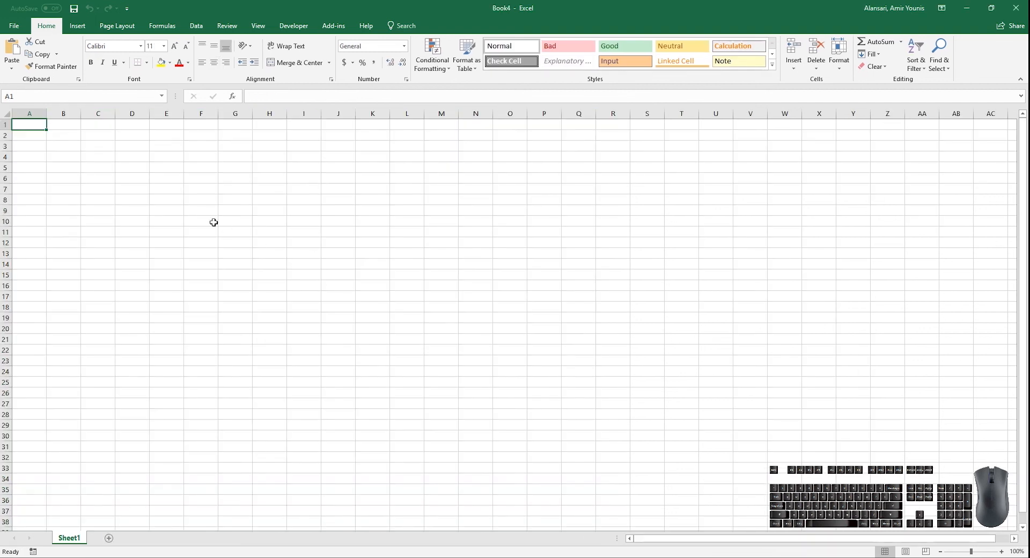
{"action": "key", "text": "ctrl+v"}
{"action": "left_click", "coordinate": [227, 226]}
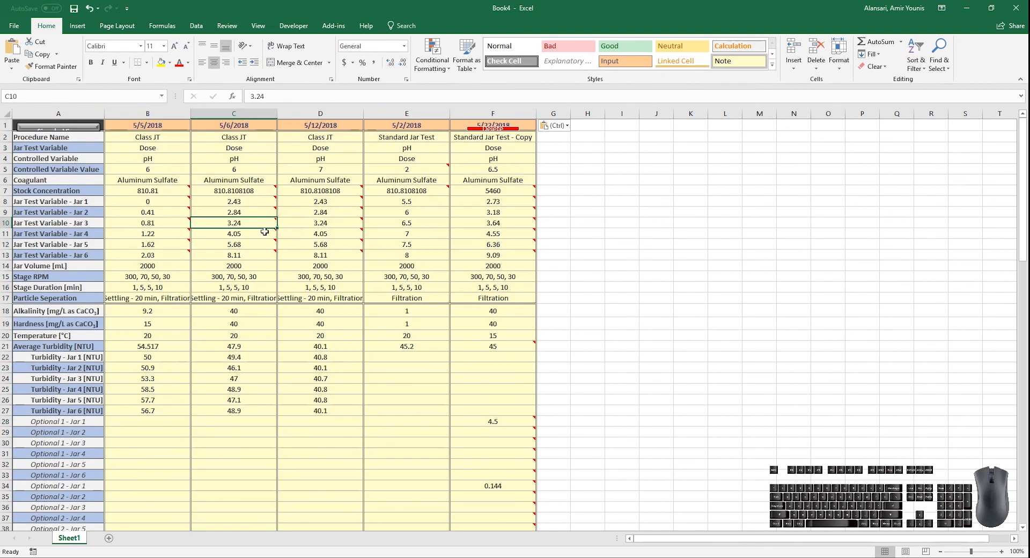
Delete columns C to E, holding the 5/6, 5/12 and 5/2/2018 tests, from the new workbook and review the remaining data
{"action": "scroll", "coordinate": [417, 193], "scroll_direction": "down", "scroll_amount": 6}
{"action": "scroll", "coordinate": [416, 183], "scroll_direction": "up", "scroll_amount": 6}
{"action": "left_click_drag", "start_coordinate": [230, 113], "coordinate": [398, 113]}
{"action": "right_click", "coordinate": [398, 113]}
{"action": "left_click", "coordinate": [421, 216]}
{"action": "left_click", "coordinate": [351, 242]}
{"action": "scroll", "coordinate": [268, 228], "scroll_direction": "down", "scroll_amount": 5}
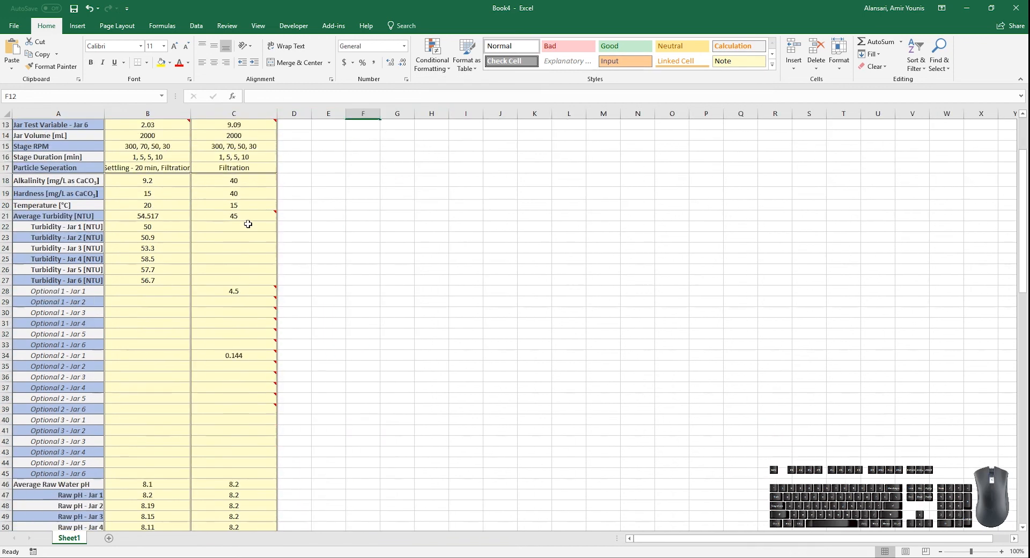
{"action": "scroll", "coordinate": [247, 224], "scroll_direction": "down", "scroll_amount": 8}
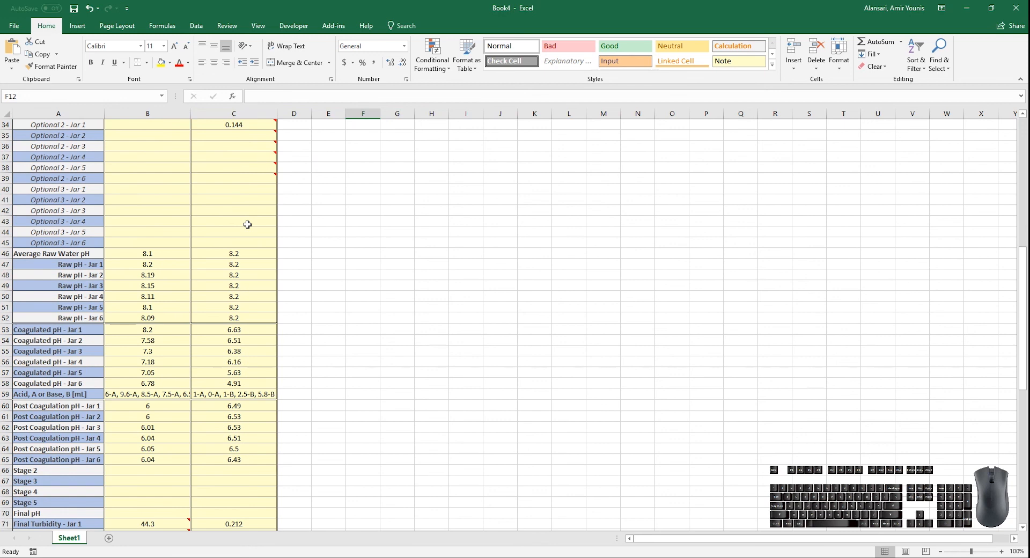
{"action": "scroll", "coordinate": [247, 224], "scroll_direction": "up", "scroll_amount": 13}
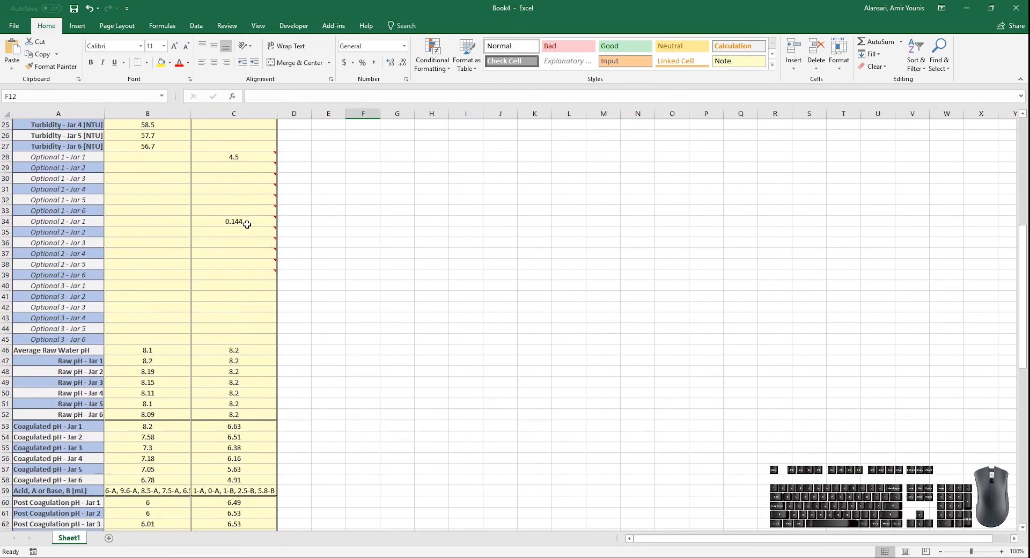
Close the new workbook without saving it and clear the copied range on the results sheet by selecting cell G8
{"action": "left_click", "coordinate": [1016, 8]}
{"action": "left_click", "coordinate": [519, 297]}
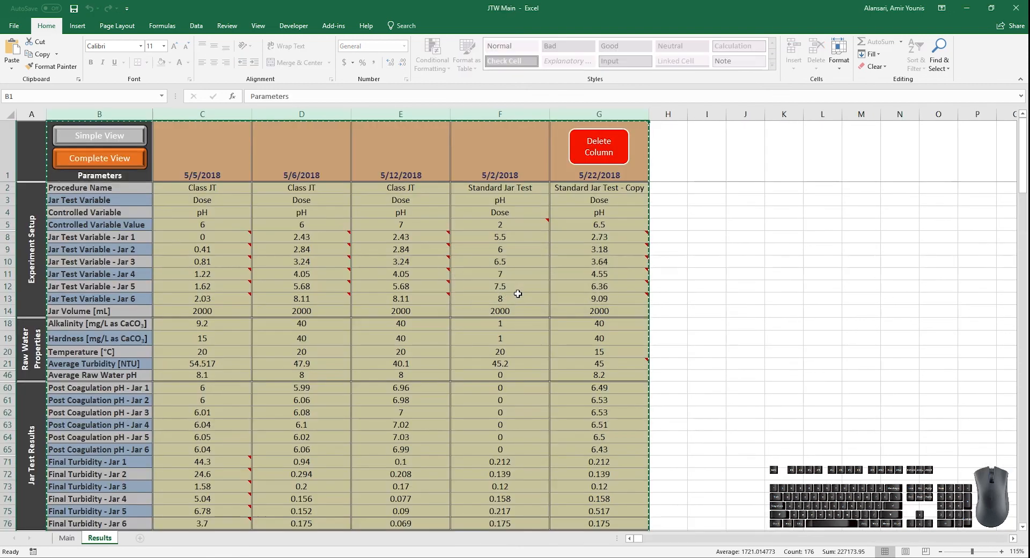
{"action": "left_click", "coordinate": [575, 237]}
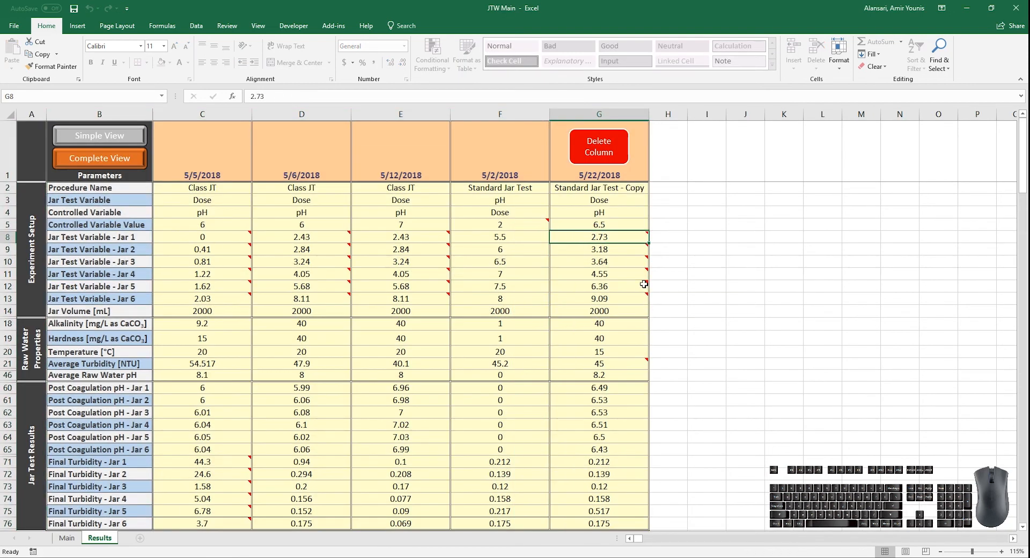
Select cells in the 5/2, 5/12 and 5/6/2018 test columns to check where the column deletion control appears
{"action": "left_click", "coordinate": [497, 237]}
{"action": "left_click", "coordinate": [357, 231]}
{"action": "left_click", "coordinate": [475, 230]}
{"action": "left_click", "coordinate": [311, 385]}
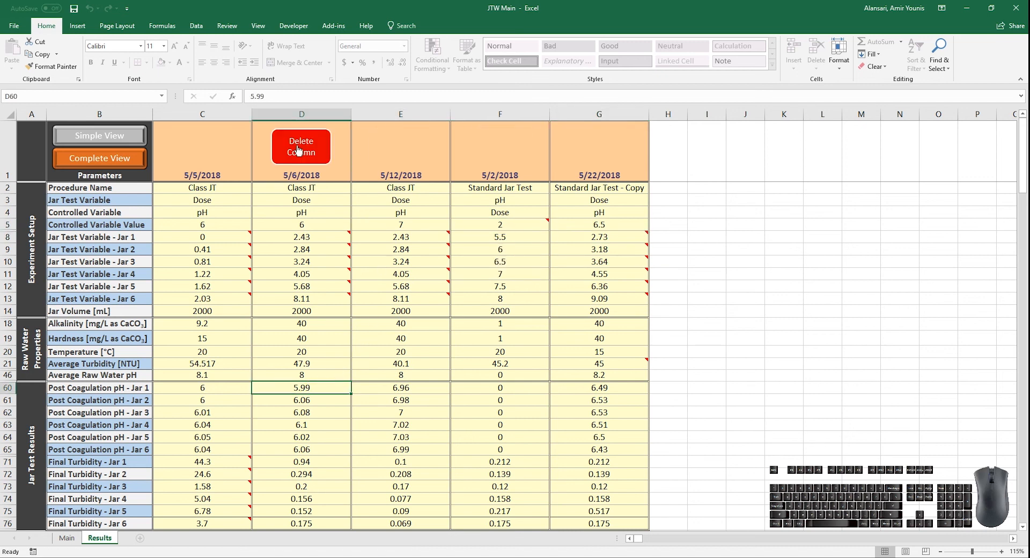
Delete the 5/22/2018 test column from the results, confirm the deletion, and return to the Main sheet
{"action": "left_click", "coordinate": [588, 209]}
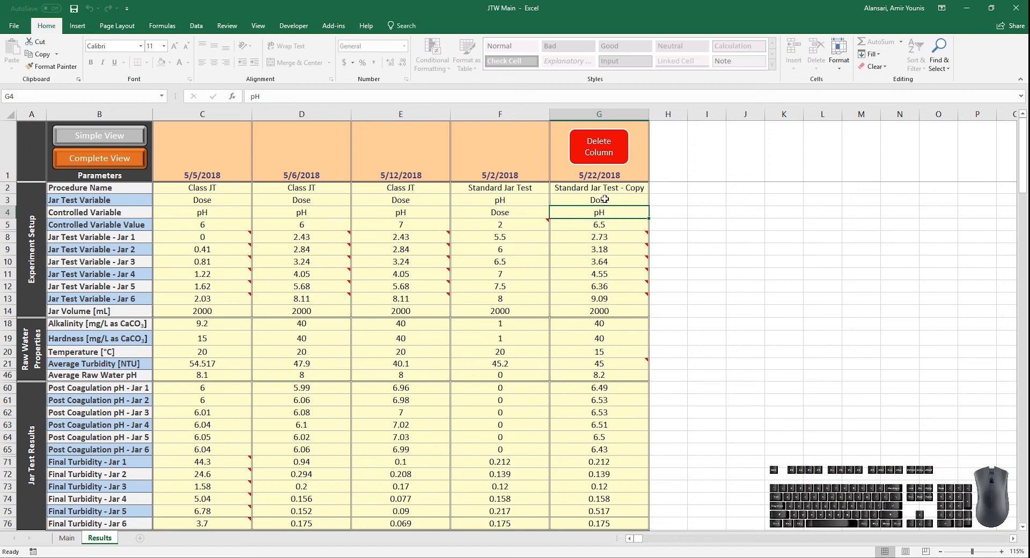
{"action": "left_click", "coordinate": [600, 162]}
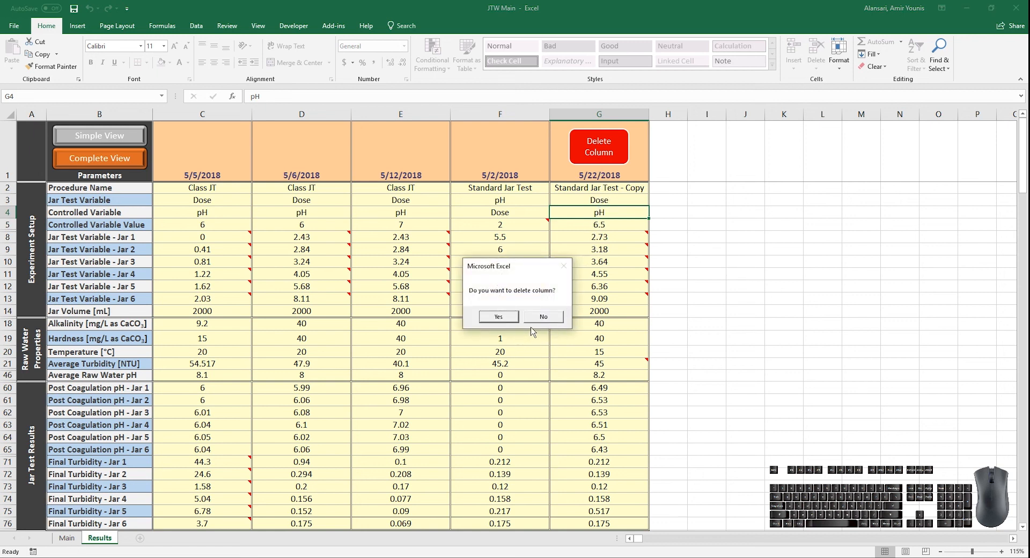
{"action": "left_click", "coordinate": [518, 319]}
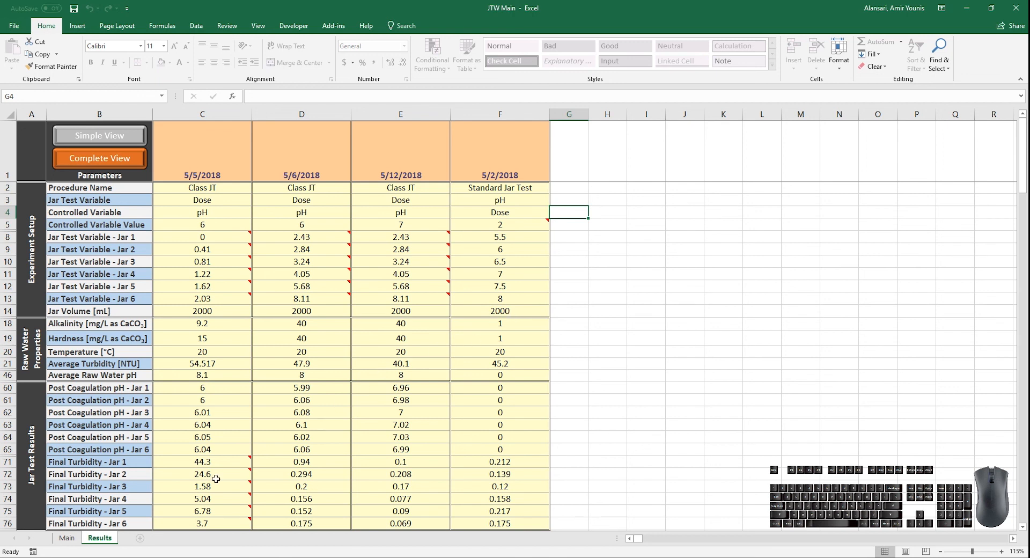
{"action": "left_click", "coordinate": [67, 539]}
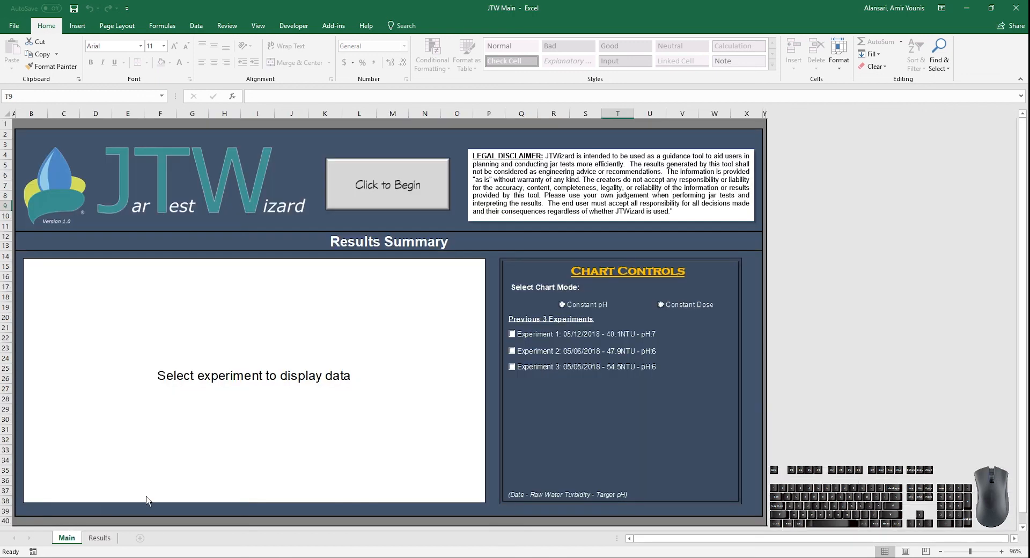